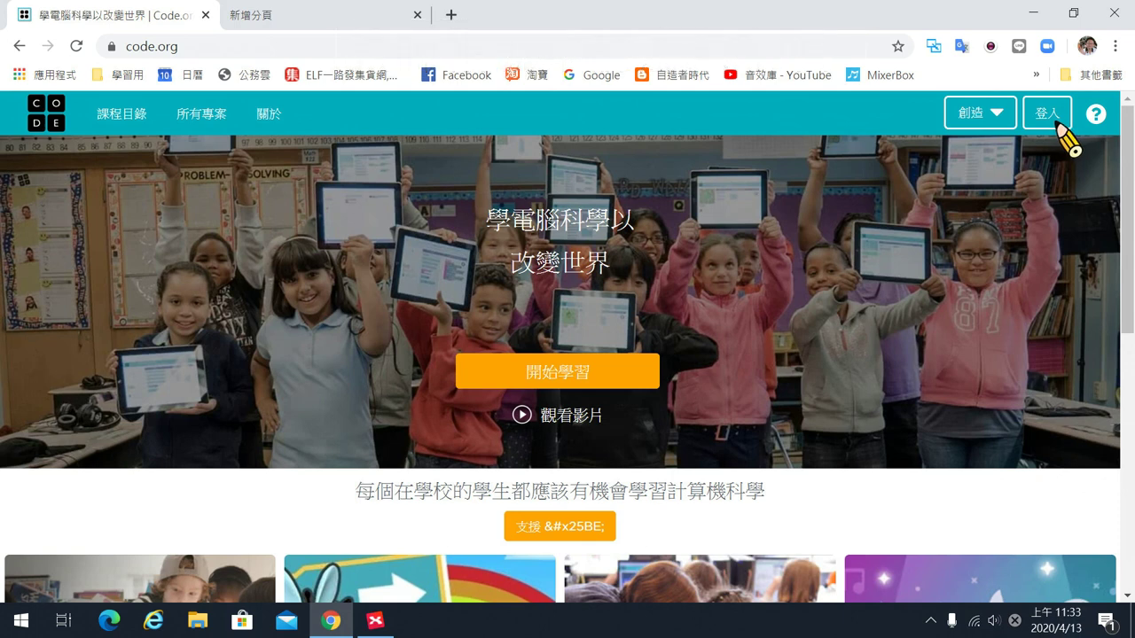
# Sign in to Code.org with the school's Google account.
pyautogui.click(1055, 123)
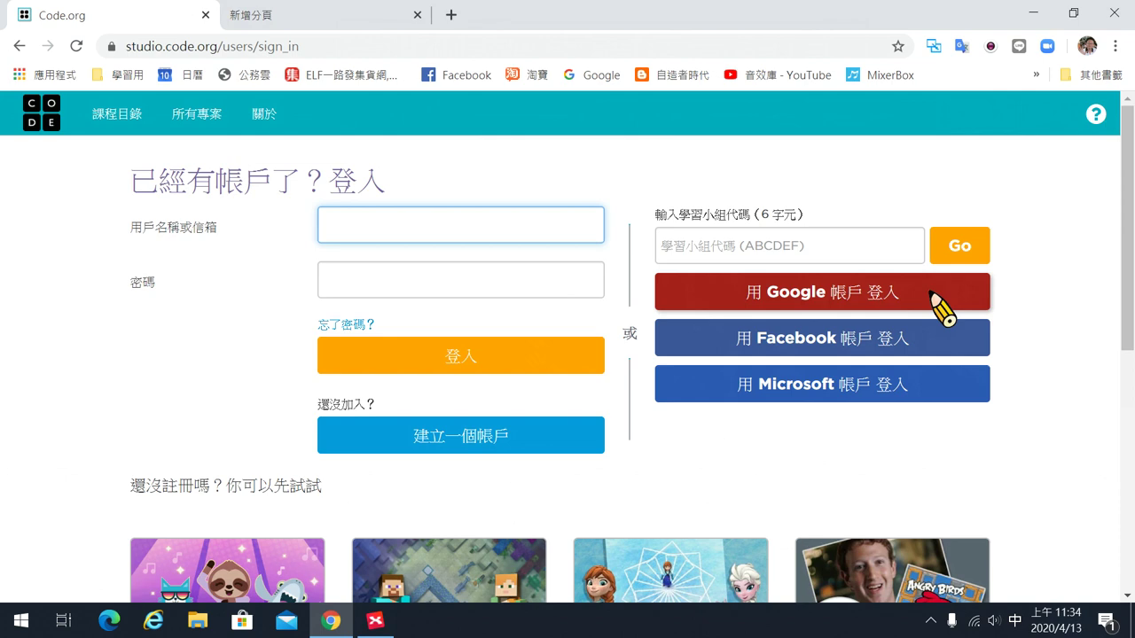
pyautogui.click(938, 303)
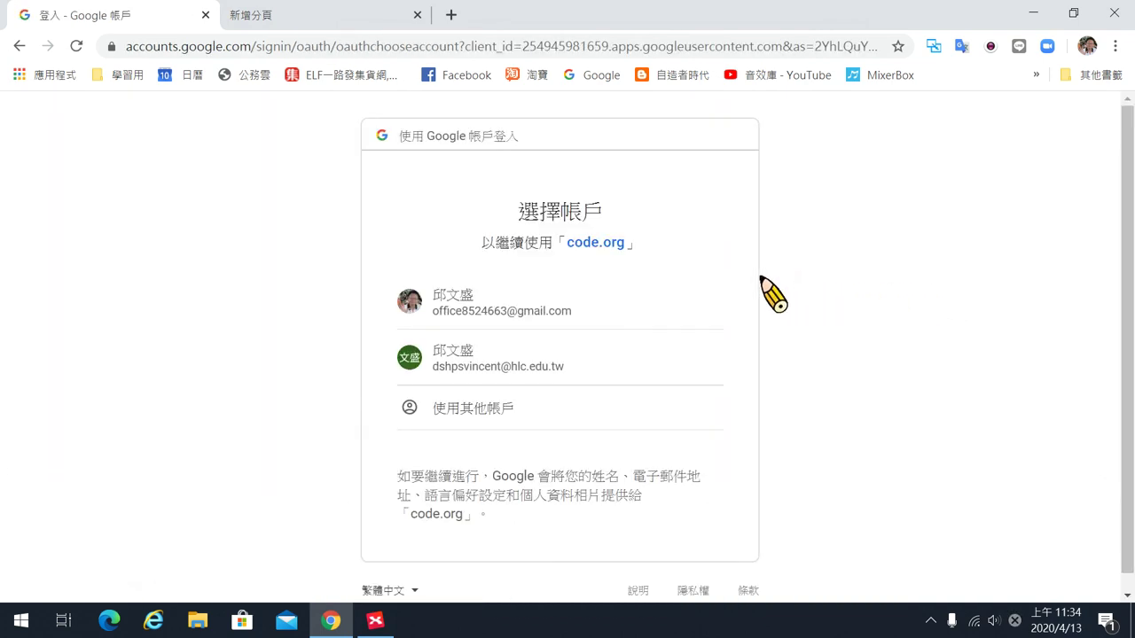
pyautogui.click(599, 365)
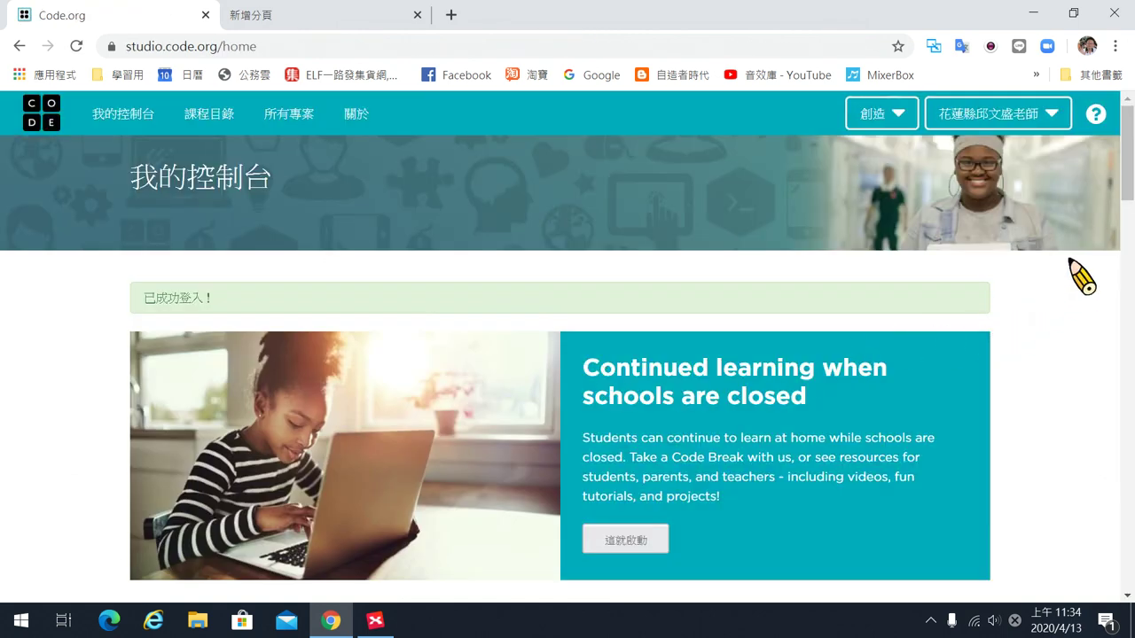
# In 帳戶設定, confirm the account type is 教師 and save with 更新帳戶.
pyautogui.click(1051, 112)
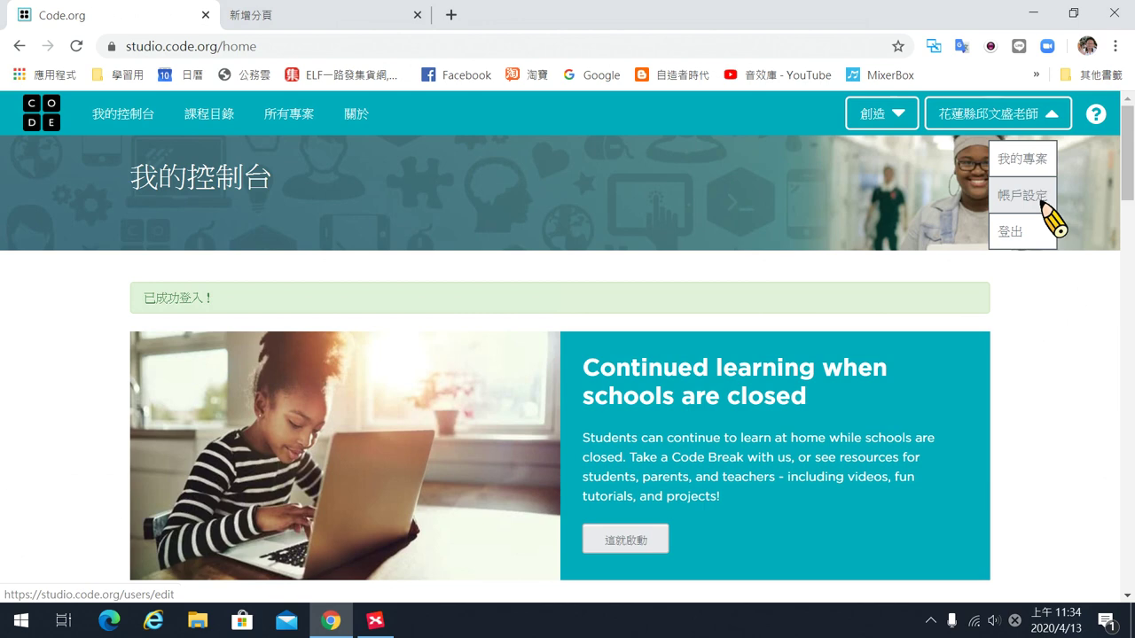
pyautogui.click(1042, 204)
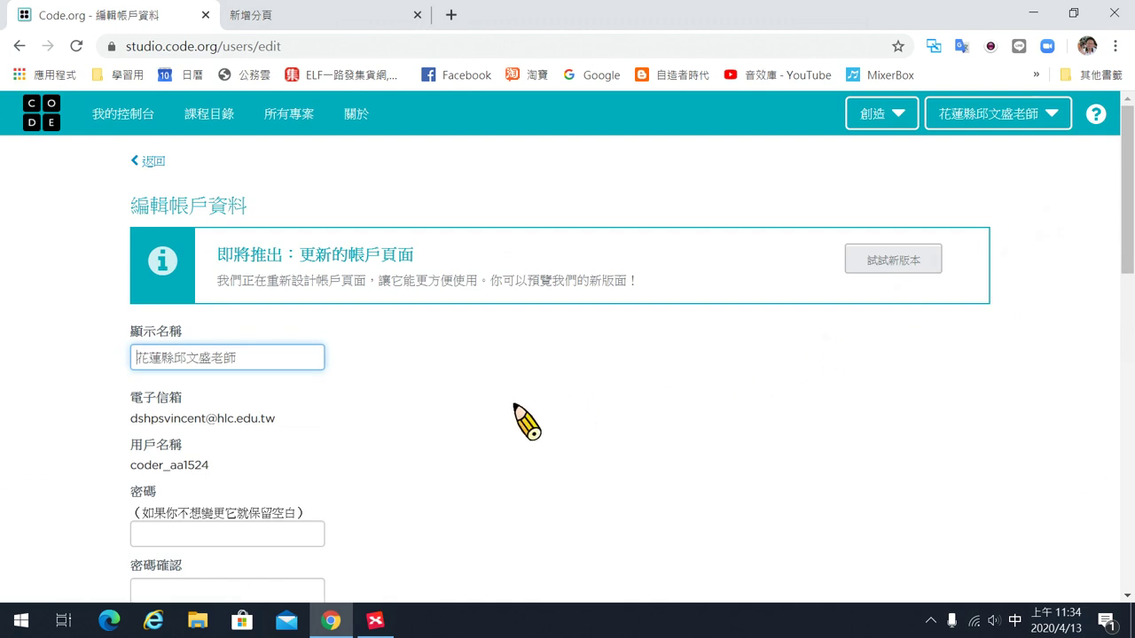
pyautogui.scroll(-2, 527, 423)
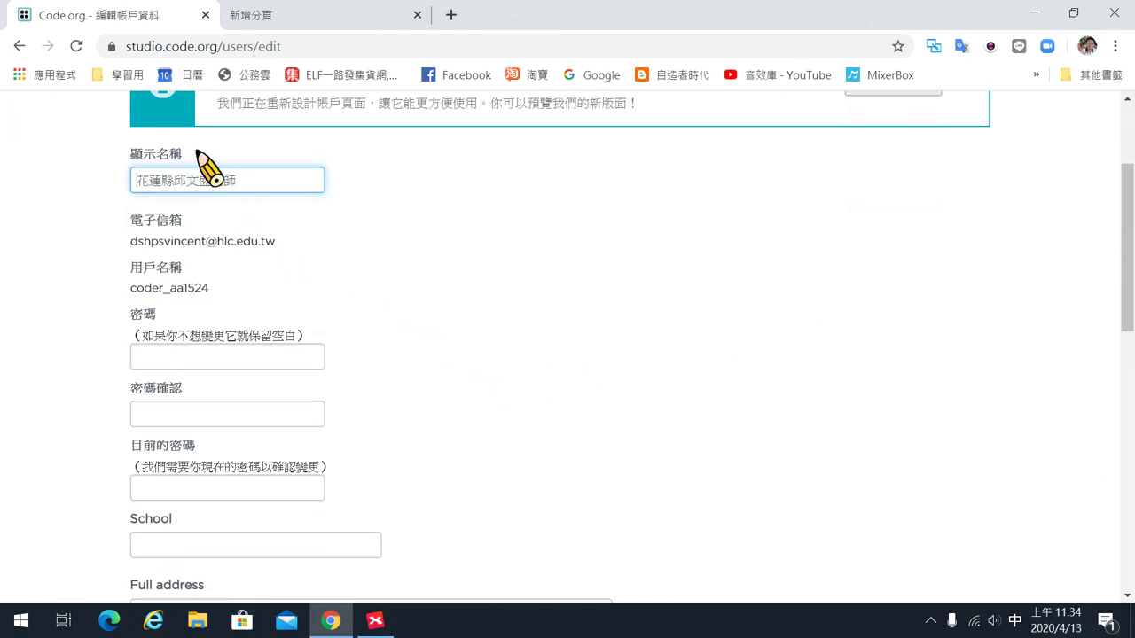
pyautogui.scroll(-6, 337, 412)
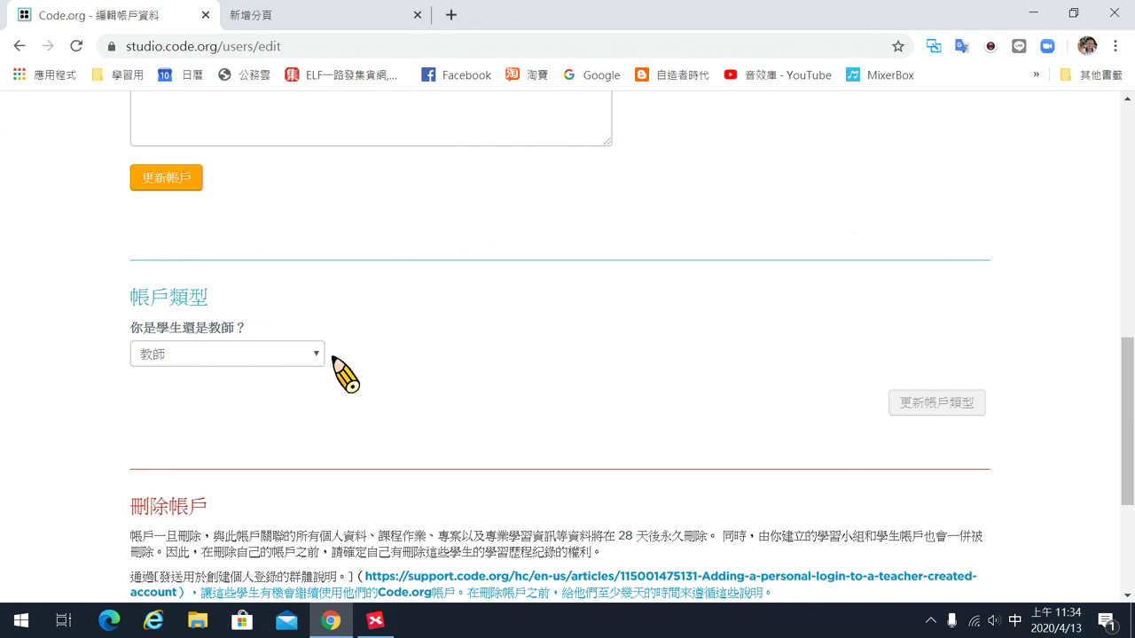
pyautogui.scroll(4, 337, 372)
pyautogui.scroll(-4, 350, 494)
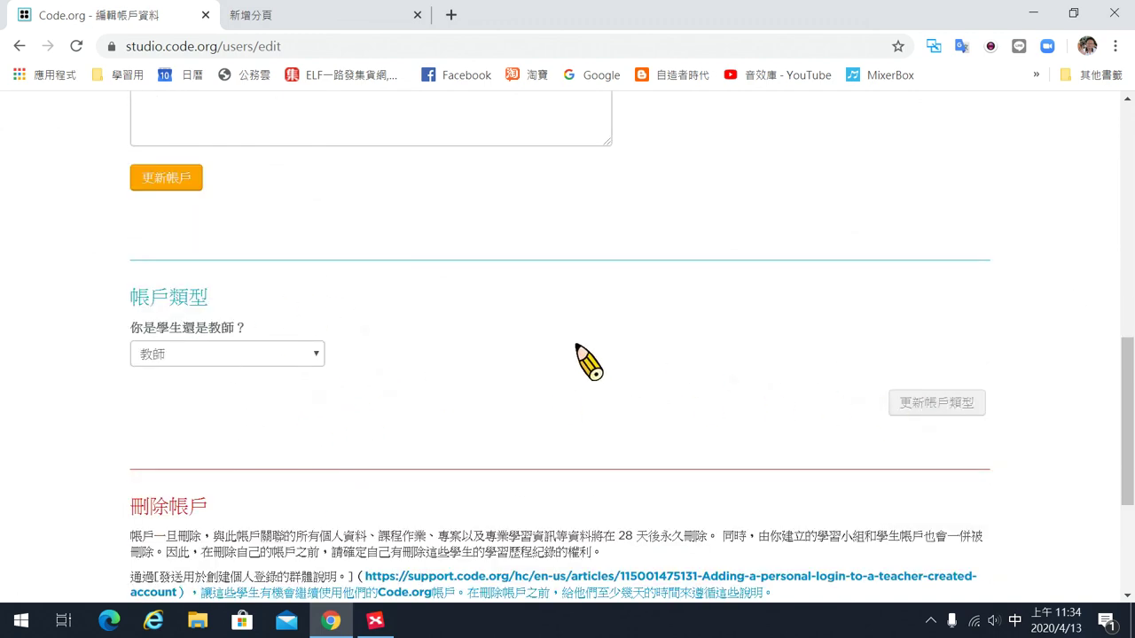
pyautogui.scroll(5, 587, 363)
pyautogui.scroll(-2, 222, 399)
pyautogui.click(174, 441)
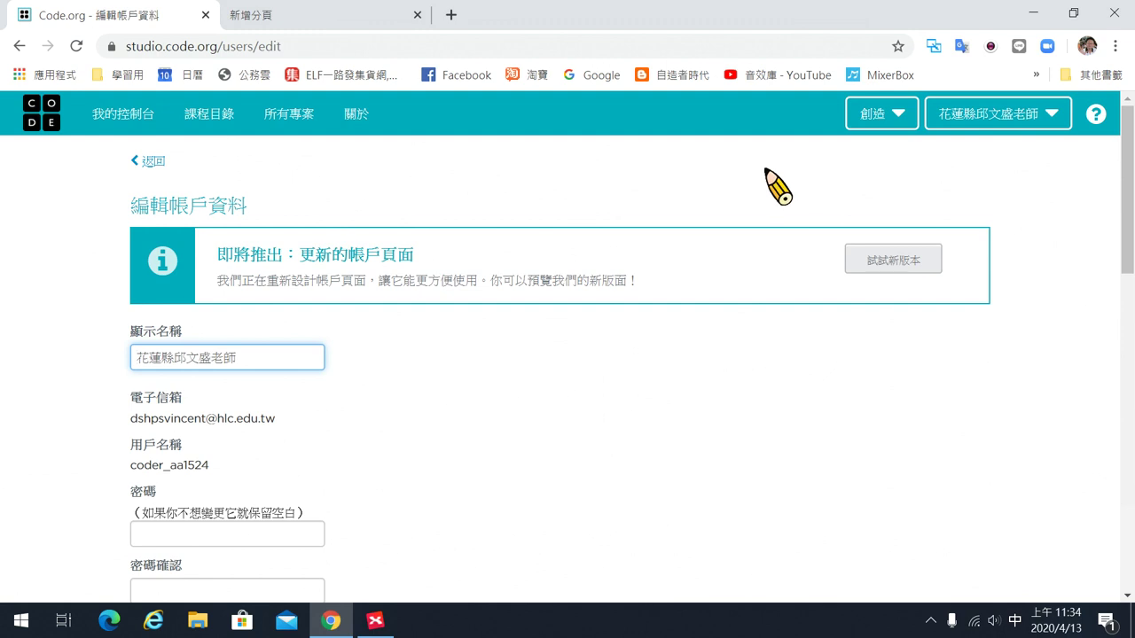
# Go back to 我的控制台 and scroll to the still-empty 學習小組 area.
pyautogui.click(142, 162)
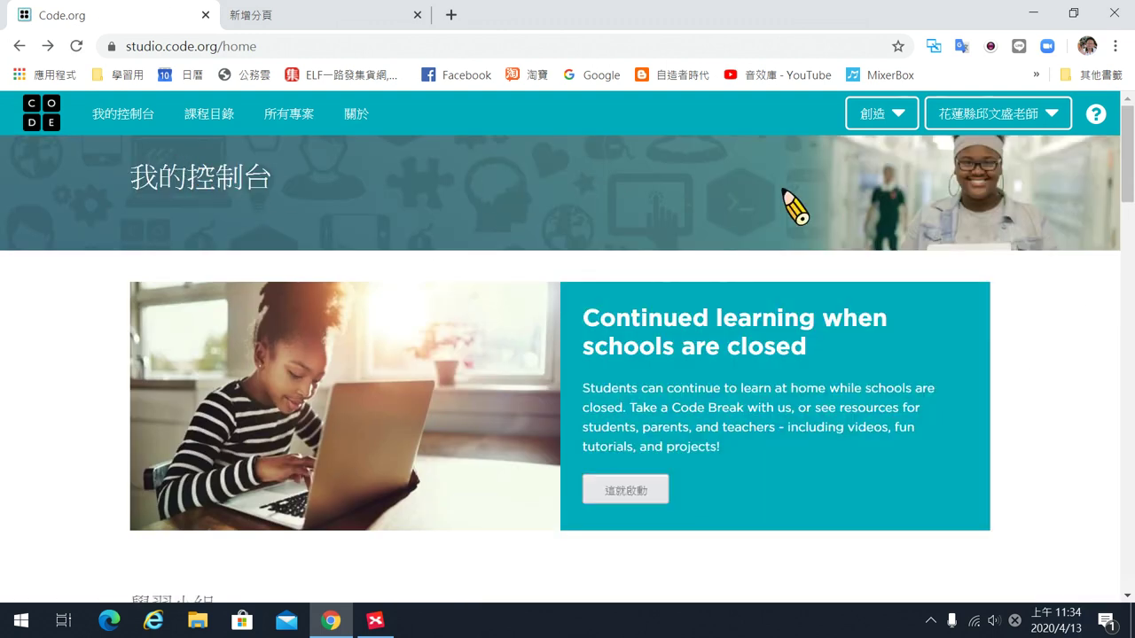
pyautogui.click(135, 115)
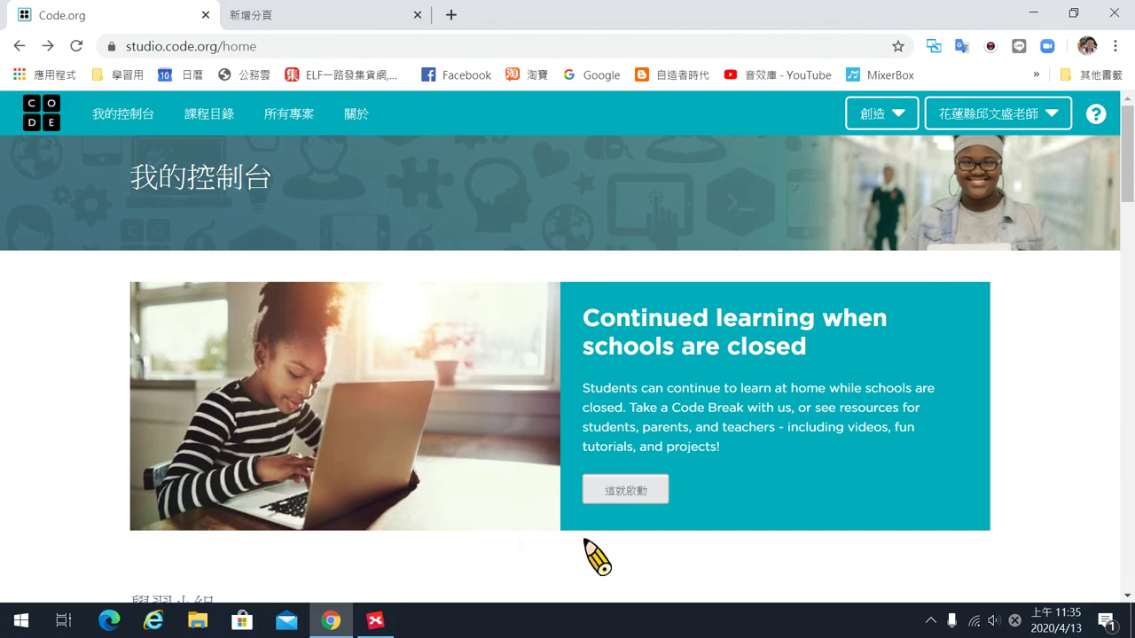
pyautogui.scroll(-1, 839, 482)
pyautogui.scroll(-10, 849, 498)
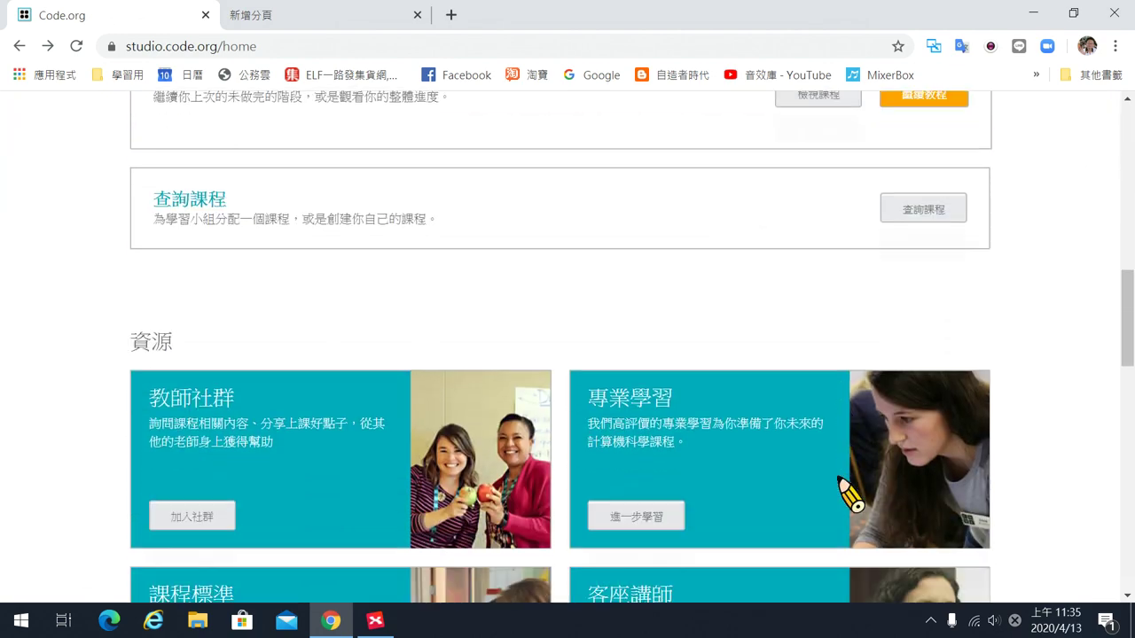
pyautogui.scroll(4, 839, 496)
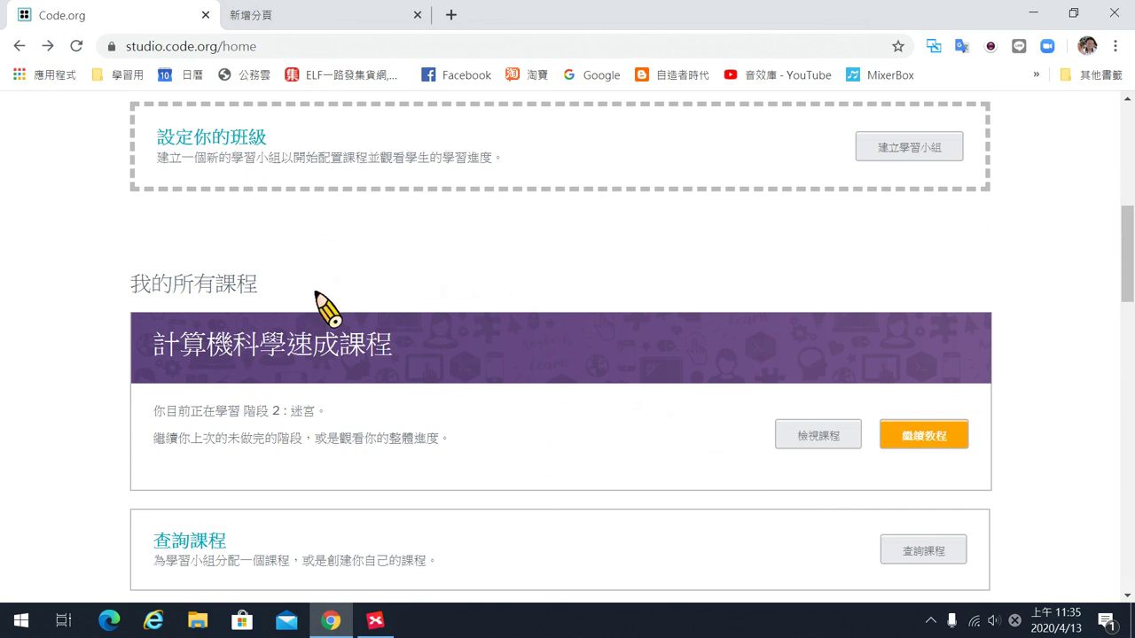
pyautogui.scroll(1, 653, 233)
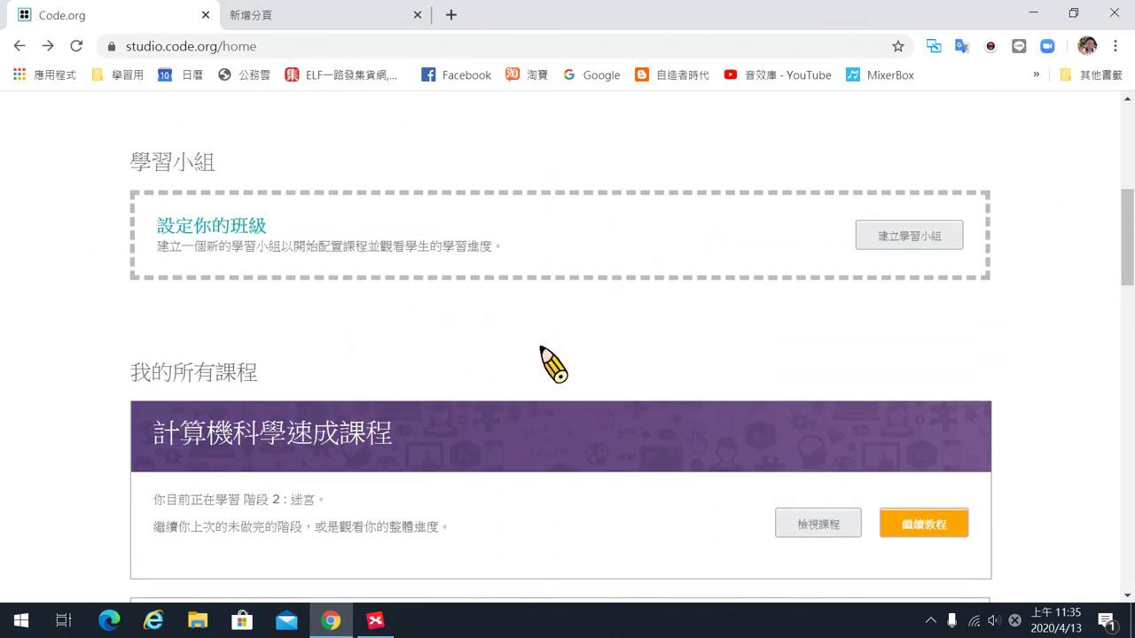
pyautogui.scroll(4, 537, 350)
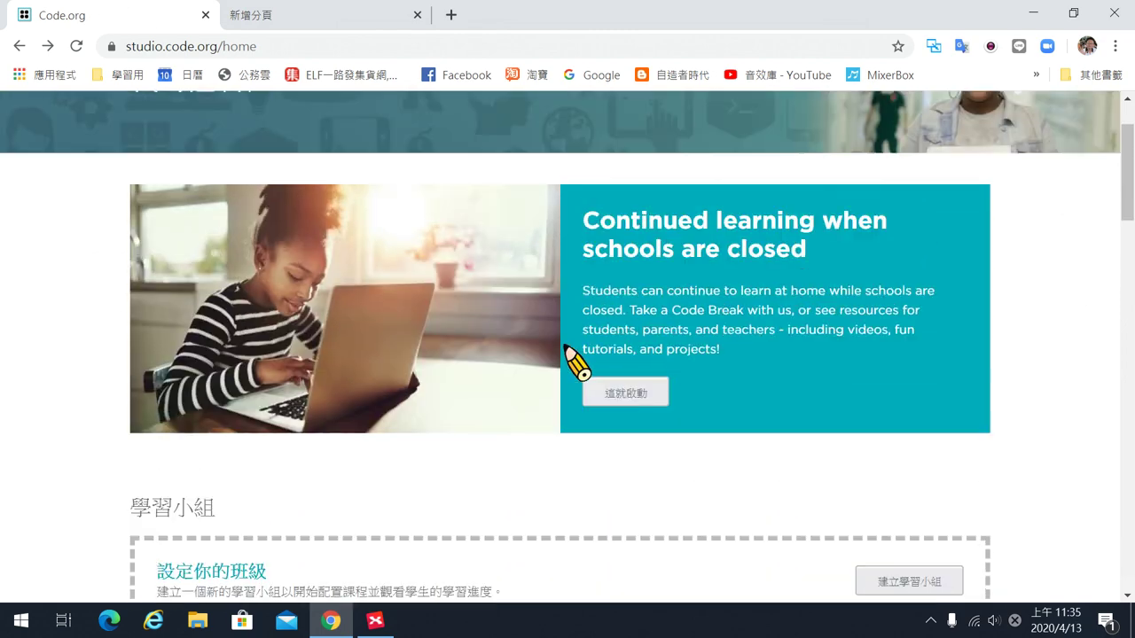
pyautogui.scroll(-1, 594, 468)
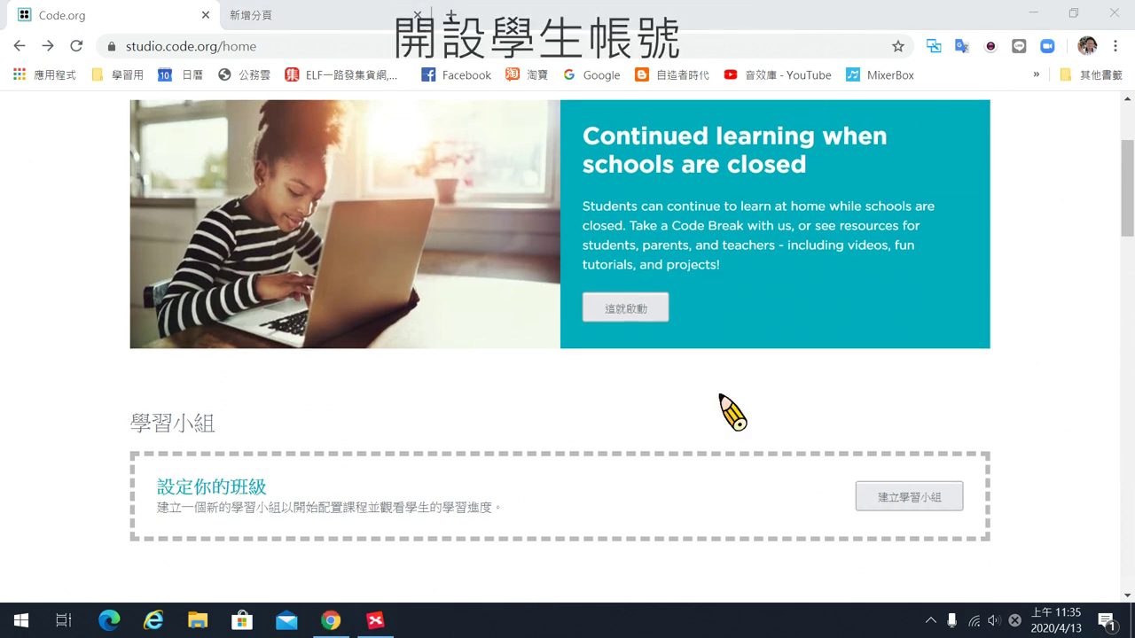
pyautogui.scroll(-2, 878, 399)
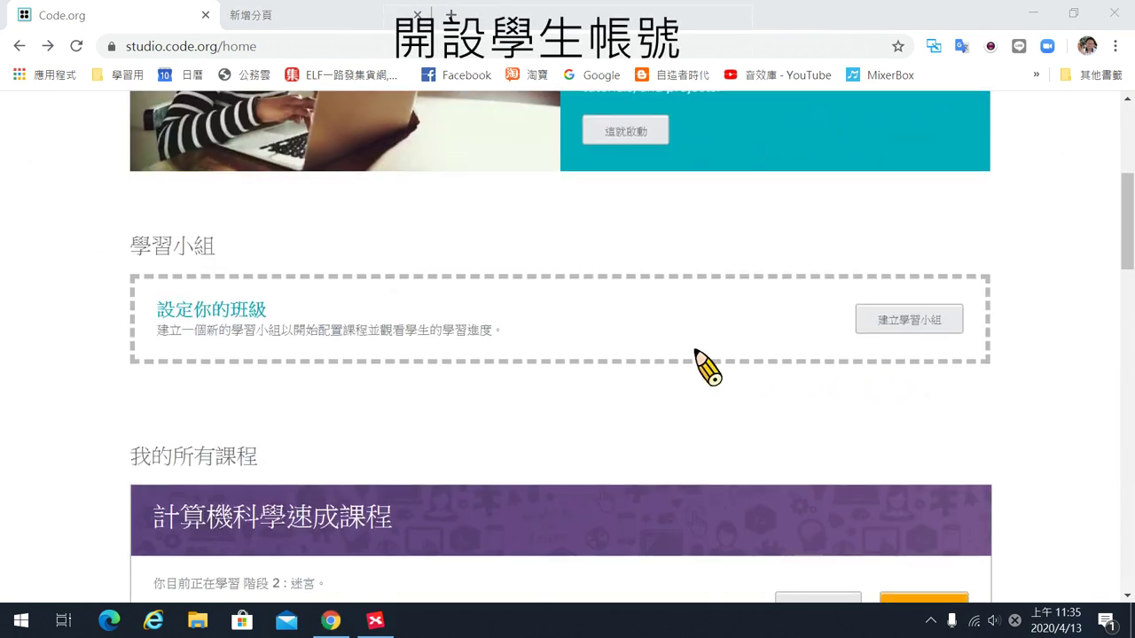
# Create a new section using 圖片登入 (picture login) and reach its name field.
pyautogui.click(923, 324)
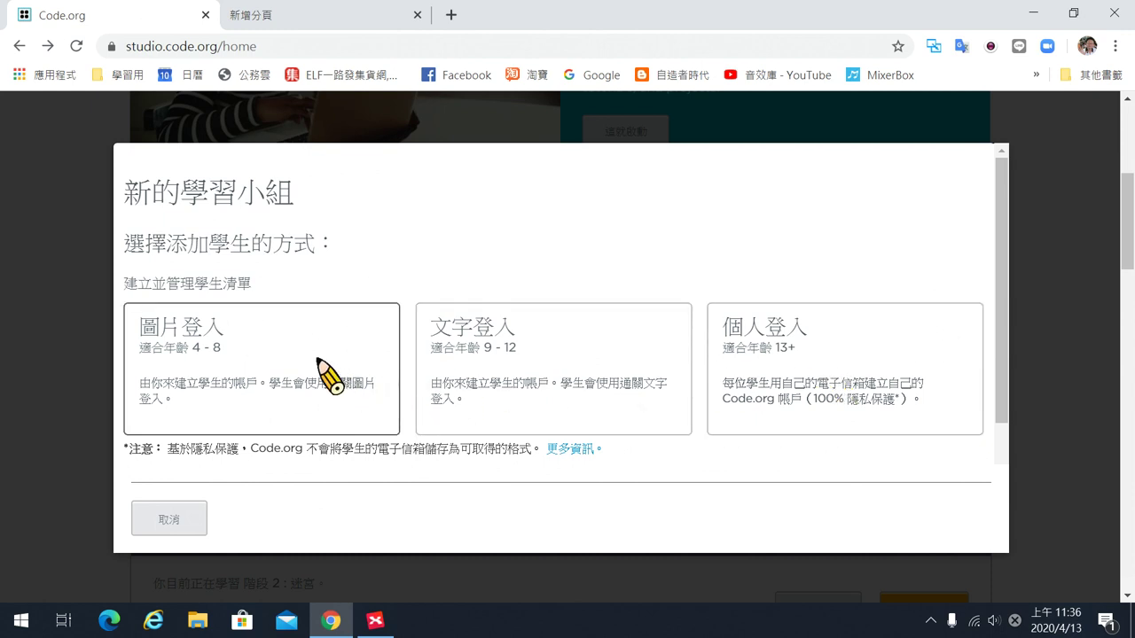
pyautogui.click(273, 347)
pyautogui.click(280, 300)
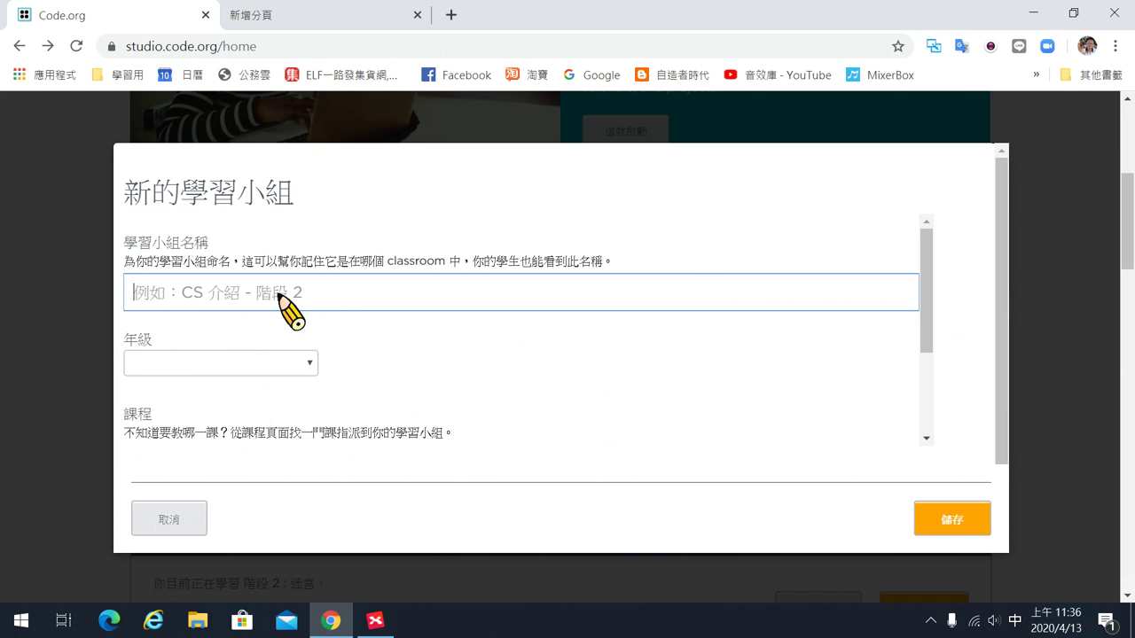
# Name the new section '109 5甲'.
pyautogui.write('109')
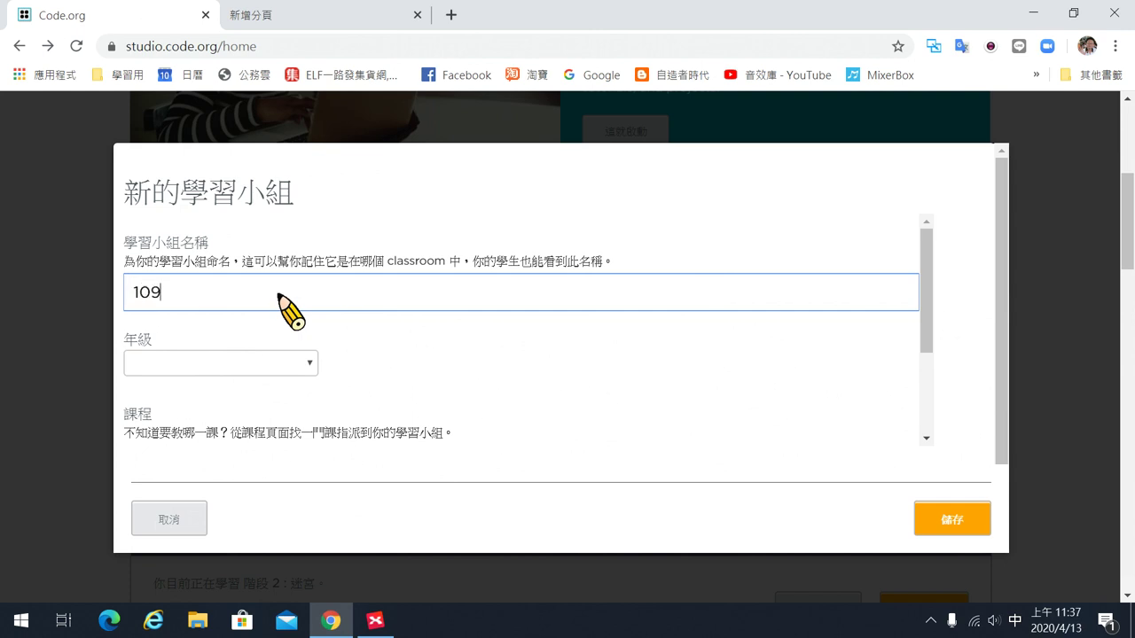
pyautogui.write(' 5')
pyautogui.press('shift')
pyautogui.write('ru83')
pyautogui.press('BackSpace')
pyautogui.press('BackSpace')
pyautogui.press('BackSpace')
pyautogui.press('BackSpace')
pyautogui.press('shift')
pyautogui.write('假')
pyautogui.press('BackSpace')
pyautogui.write('假')
pyautogui.press('Down')
pyautogui.press('2')
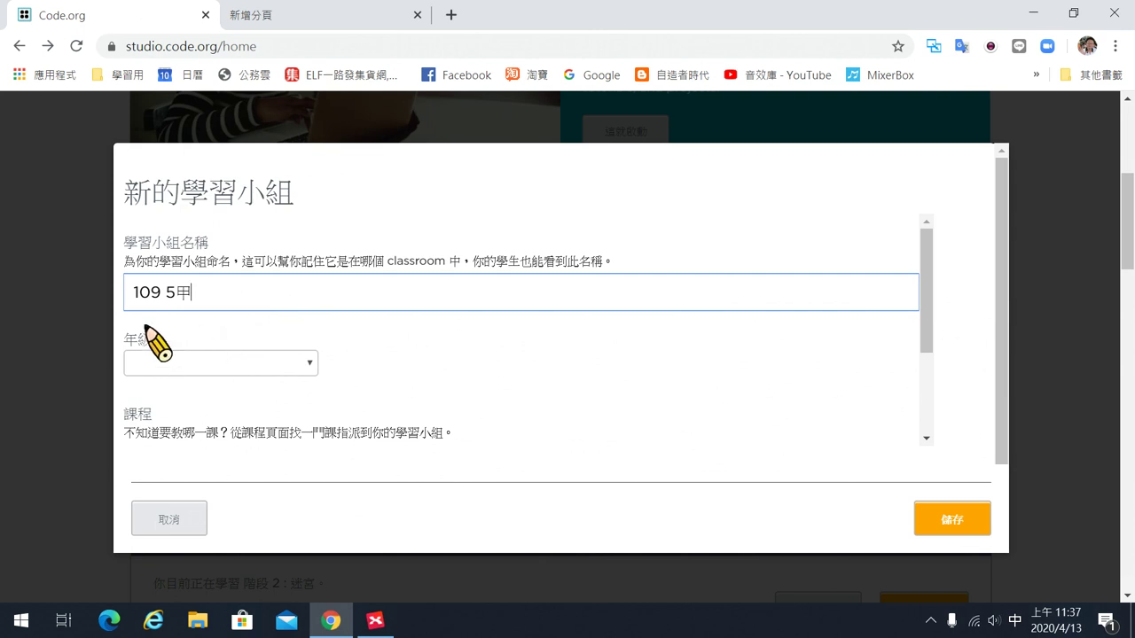
# Set the section's grade to 11 and course to 課程 2, then save it.
pyautogui.click(311, 363)
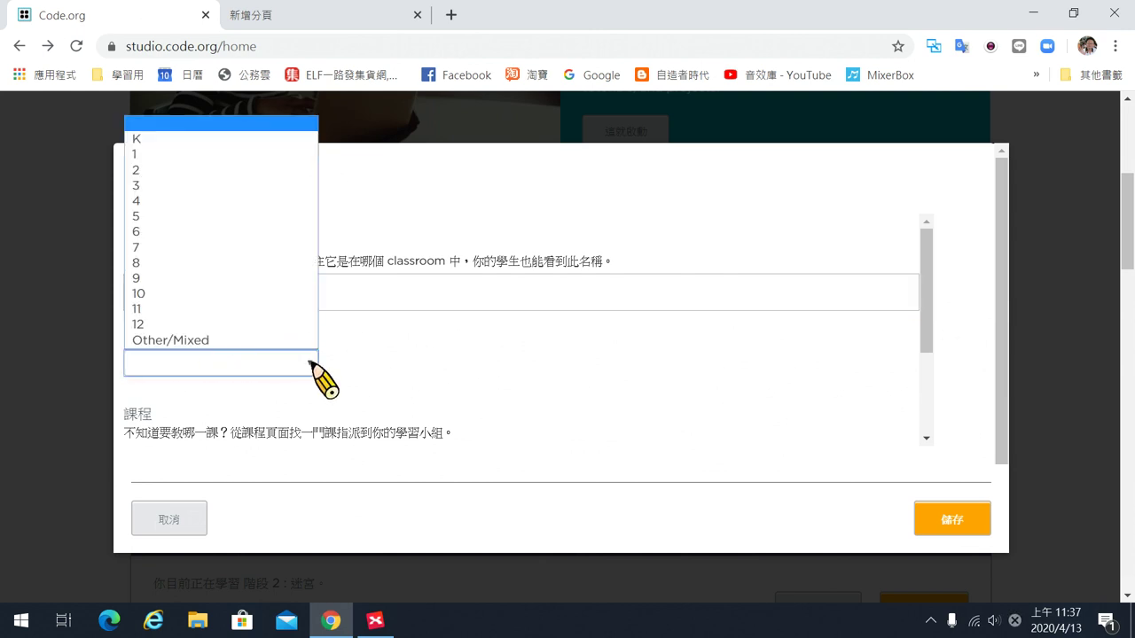
pyautogui.click(177, 307)
pyautogui.scroll(-3, 419, 406)
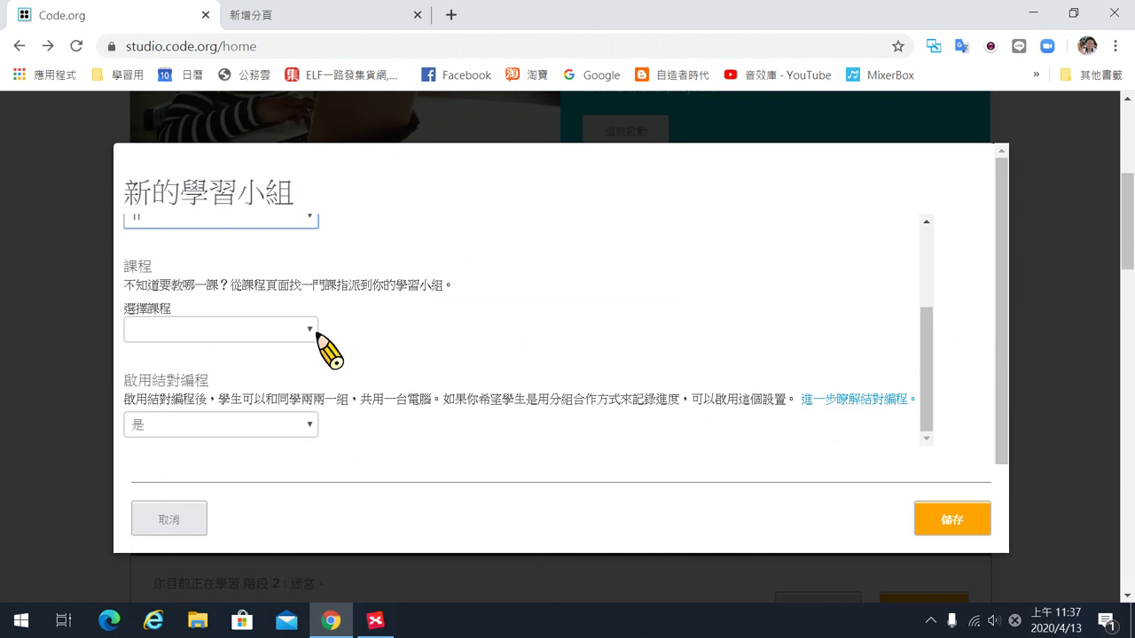
pyautogui.click(312, 332)
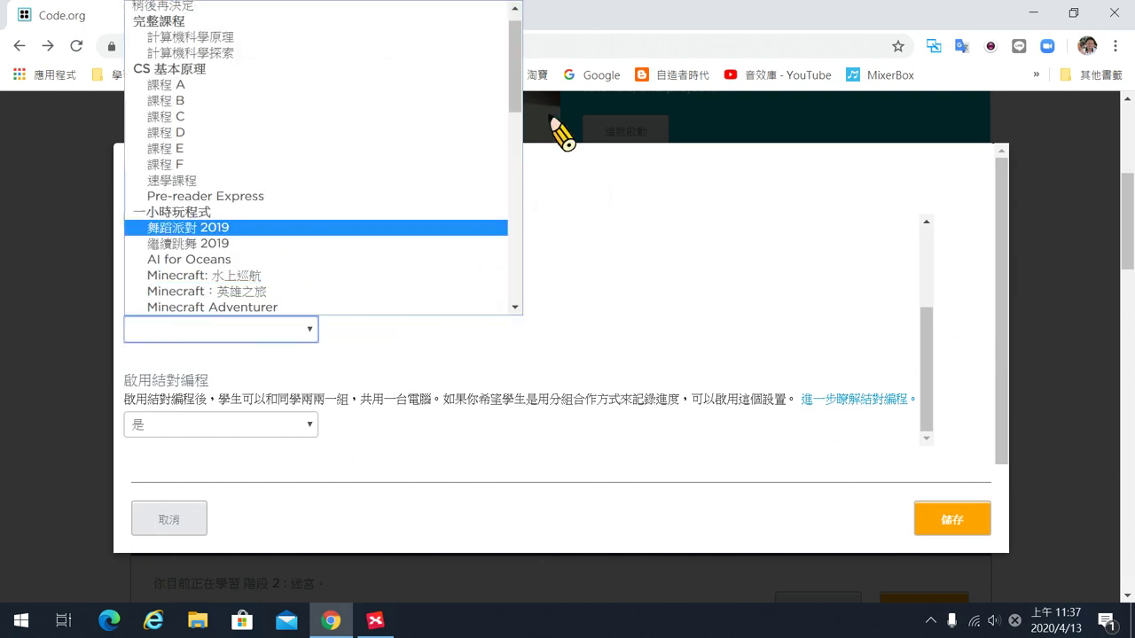
pyautogui.moveTo(520, 92); pyautogui.dragTo(501, 229)
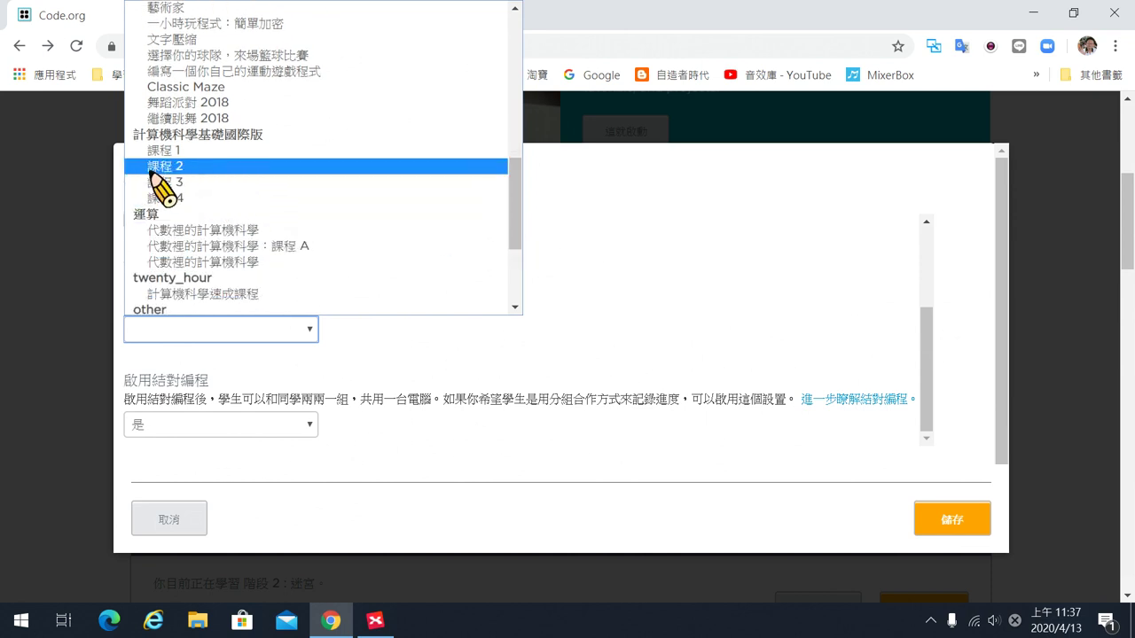
pyautogui.click(162, 168)
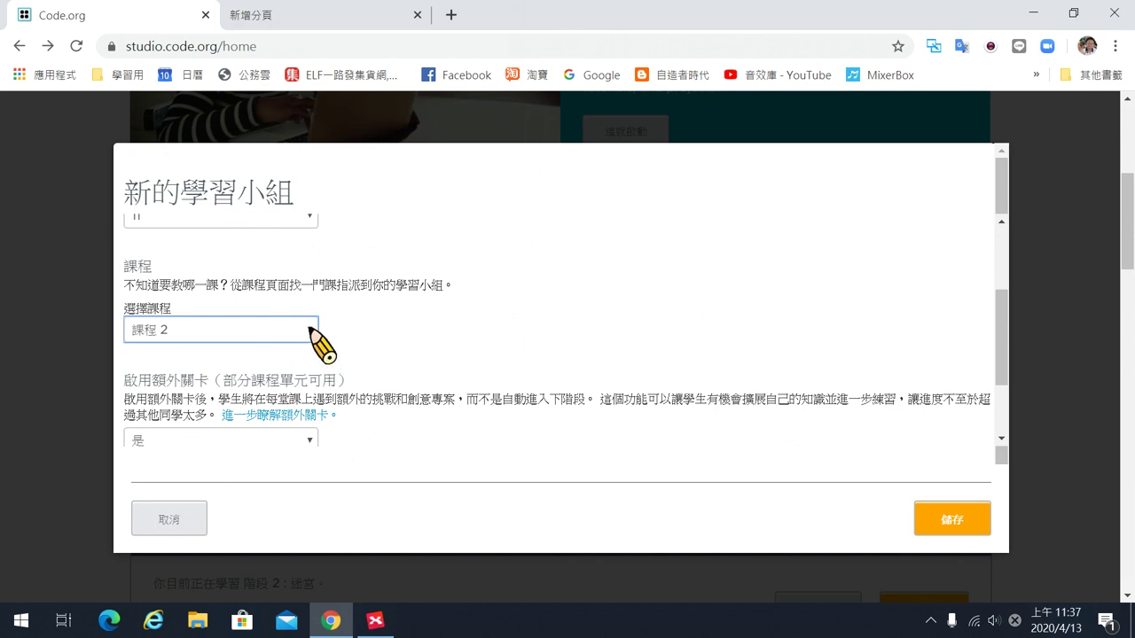
pyautogui.click(311, 331)
pyautogui.click(468, 356)
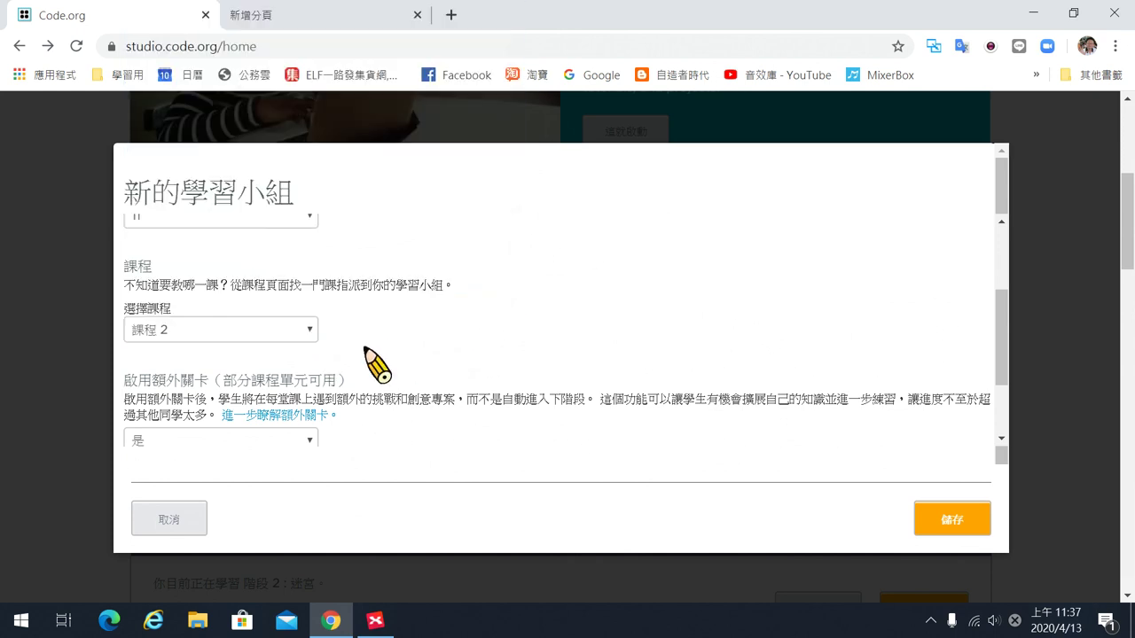
pyautogui.scroll(-1, 426, 359)
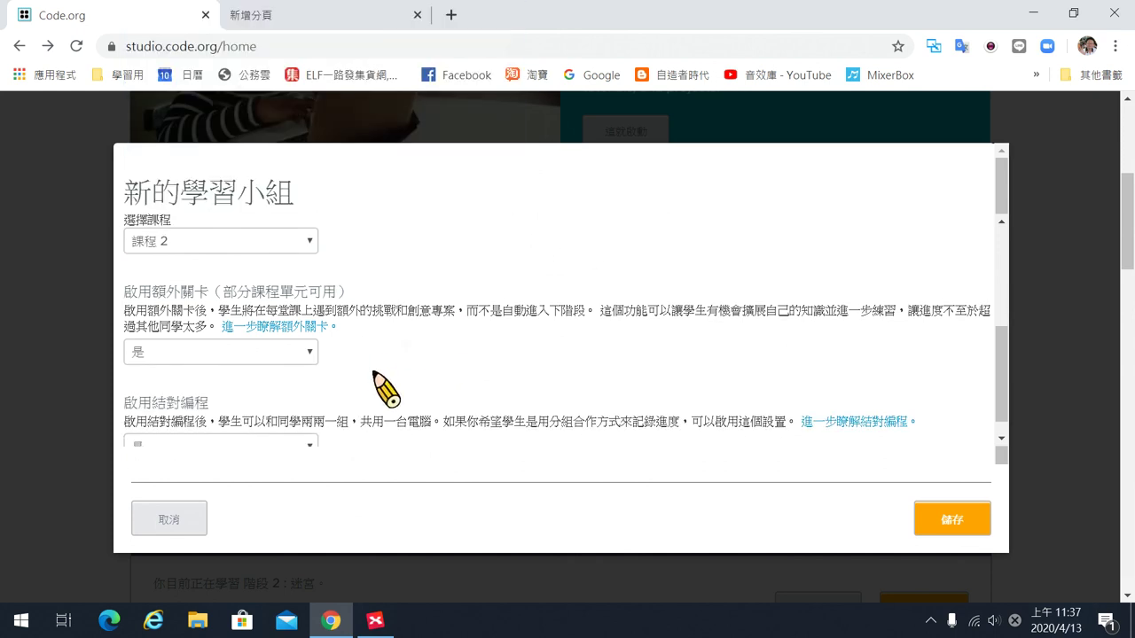
pyautogui.scroll(-1, 375, 385)
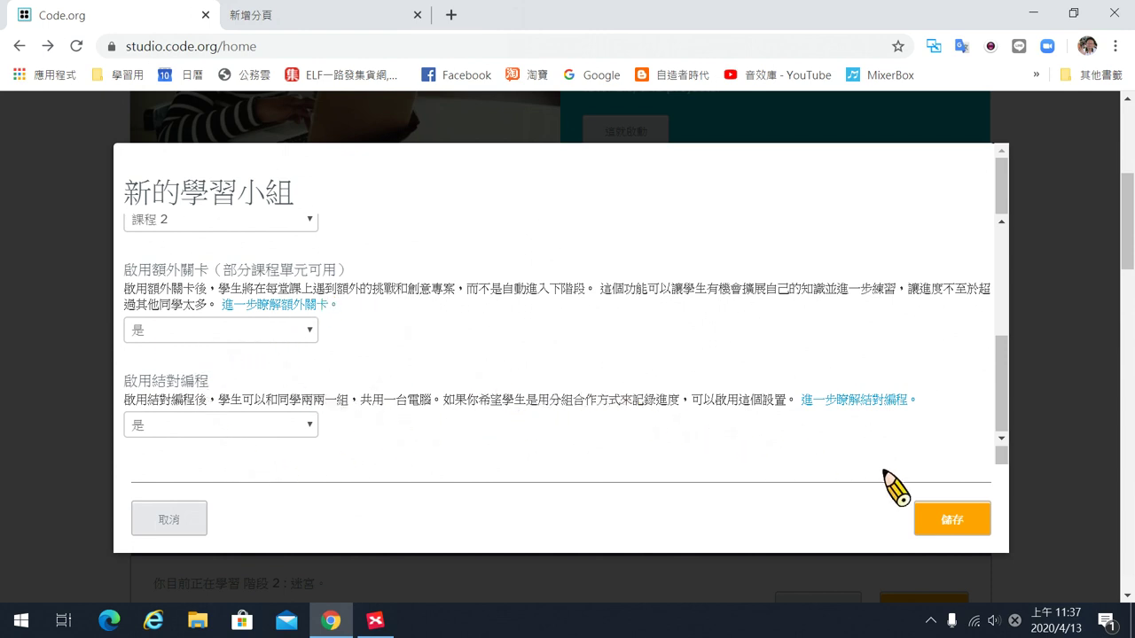
pyautogui.click(953, 523)
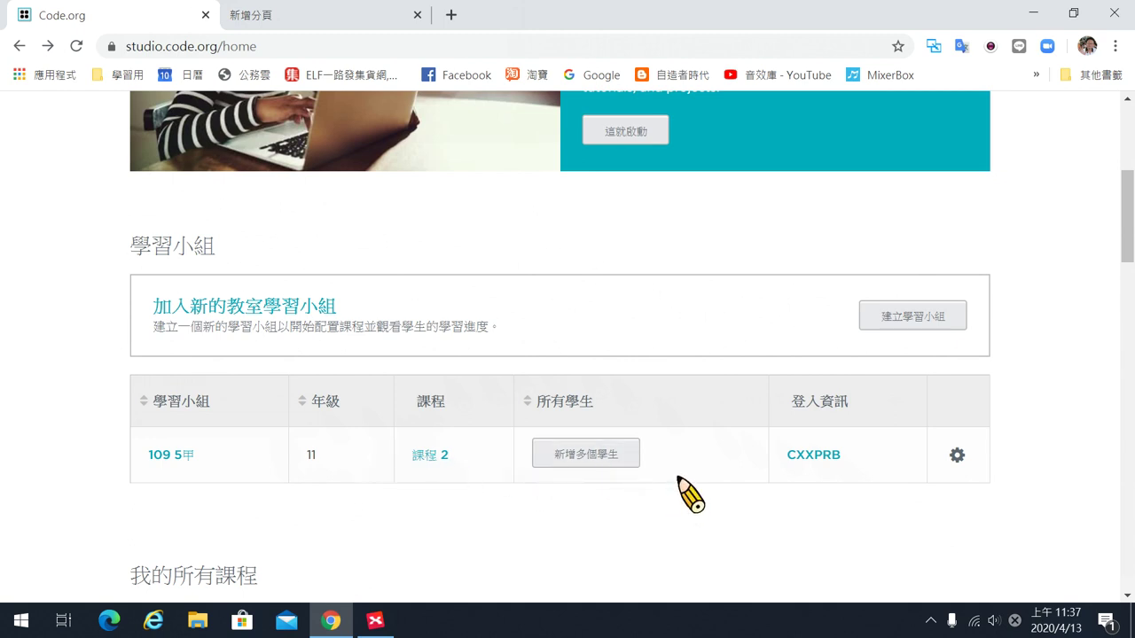
# Open the section's Manage Students page and enter the first student's name.
pyautogui.click(630, 461)
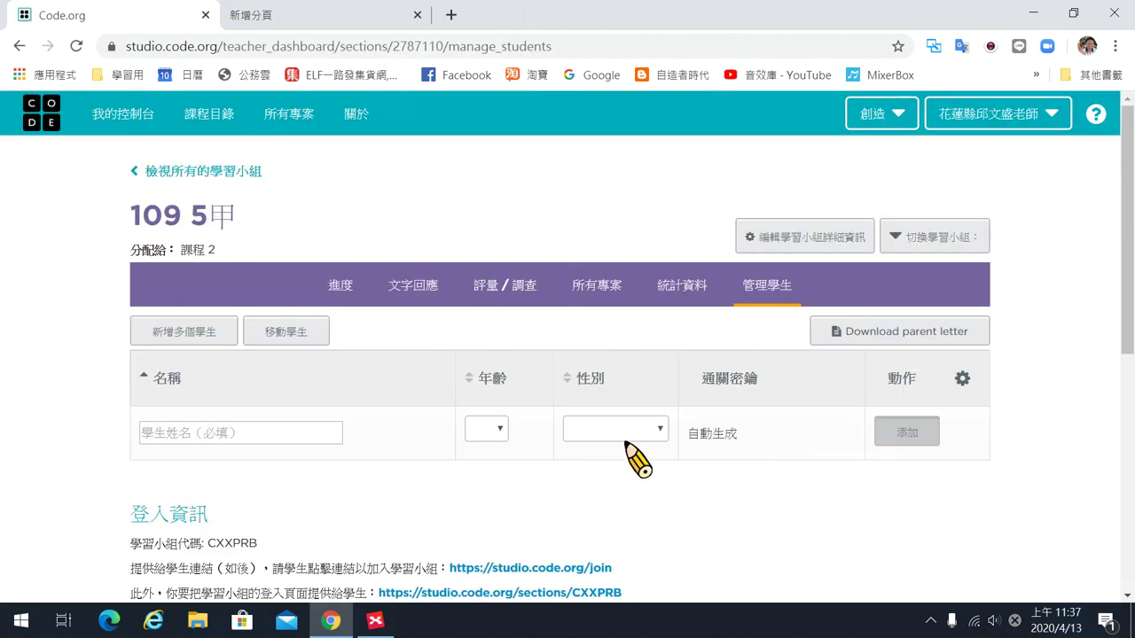
pyautogui.click(286, 448)
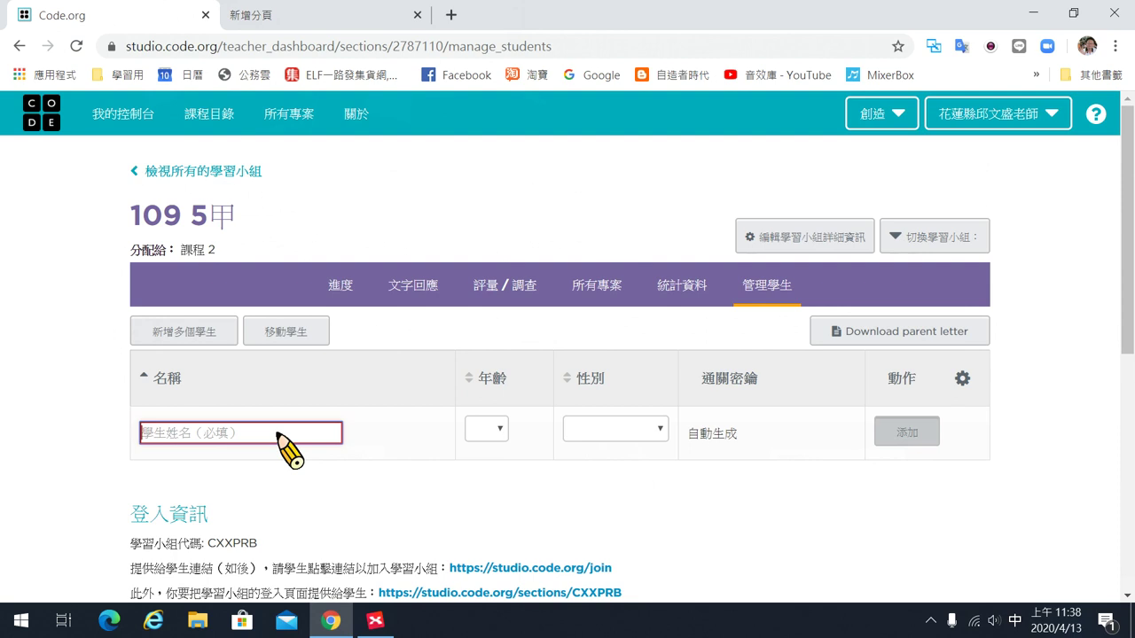
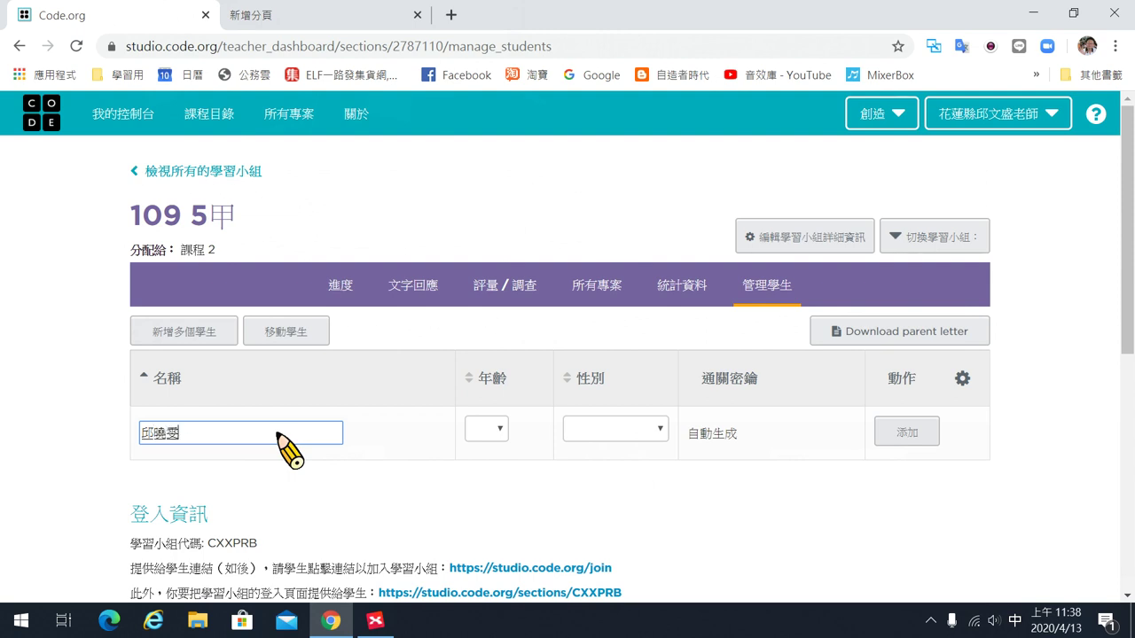
pyautogui.press('Down')
pyautogui.press('Return')
pyautogui.press('Down')
pyautogui.press('Down')
pyautogui.press('Return')
# Set the student's age to 11 and gender to 男性, then add them.
pyautogui.click(488, 429)
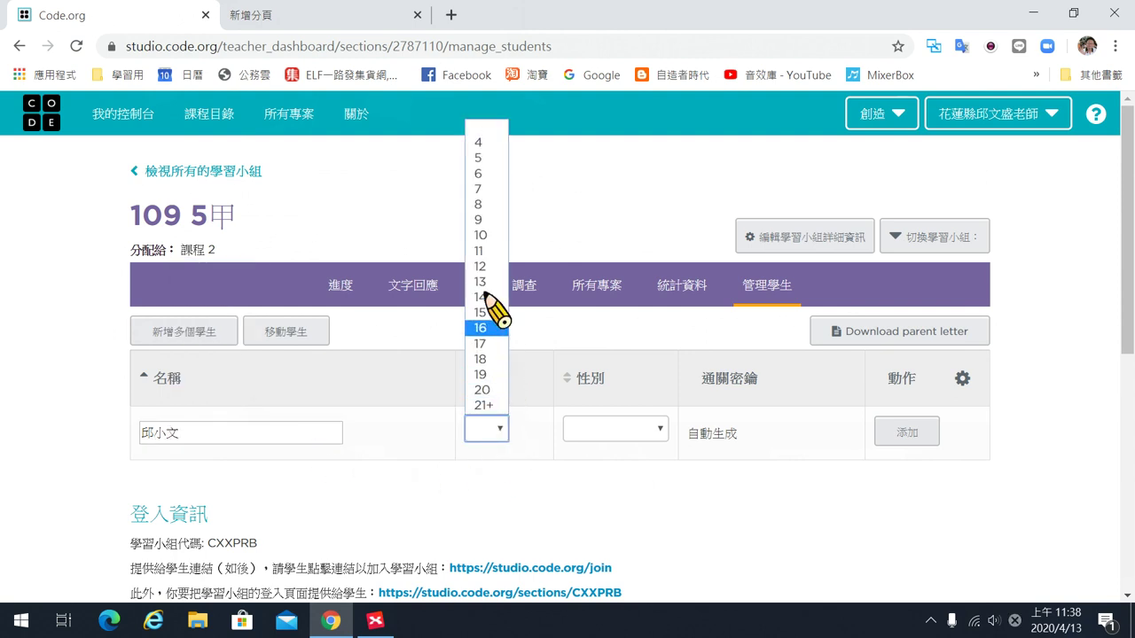
pyautogui.click(490, 252)
pyautogui.click(660, 428)
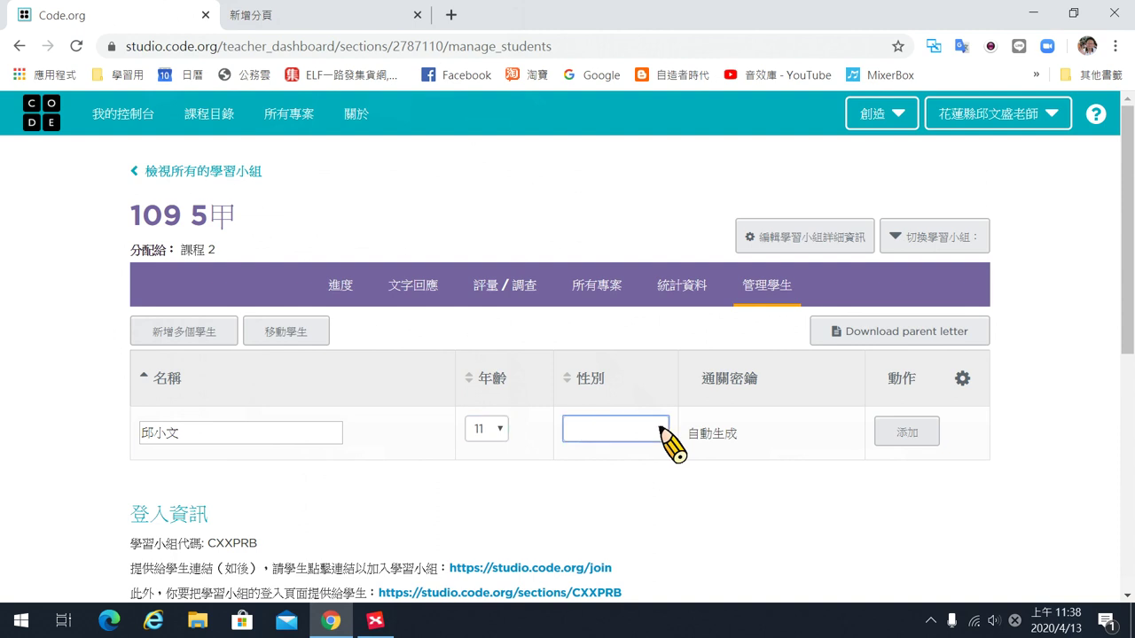
pyautogui.click(643, 463)
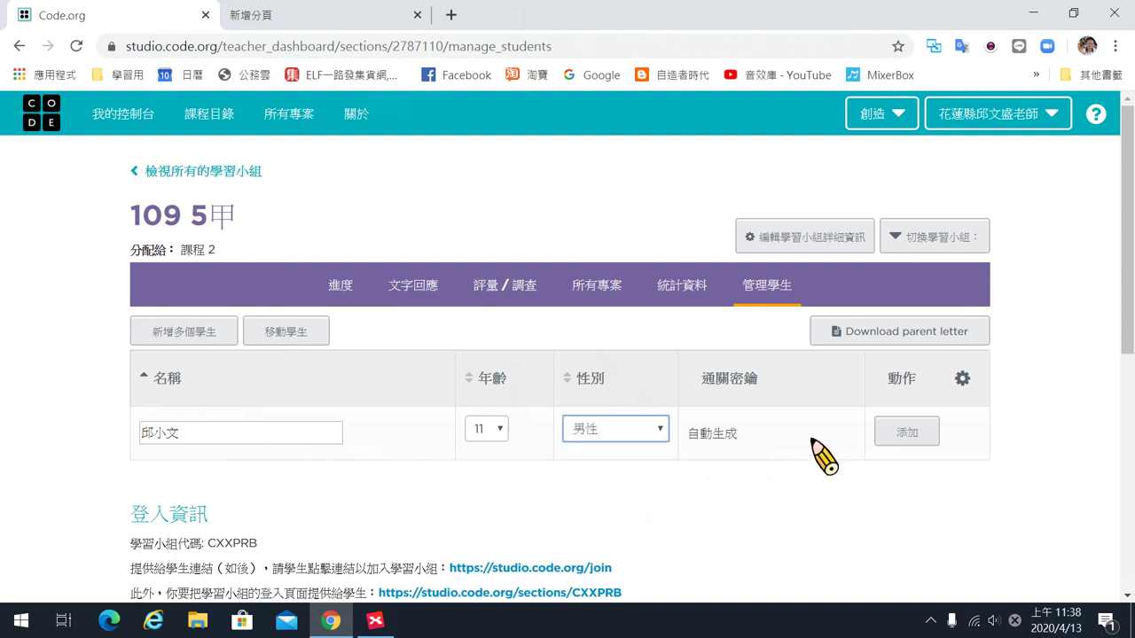
pyautogui.click(891, 438)
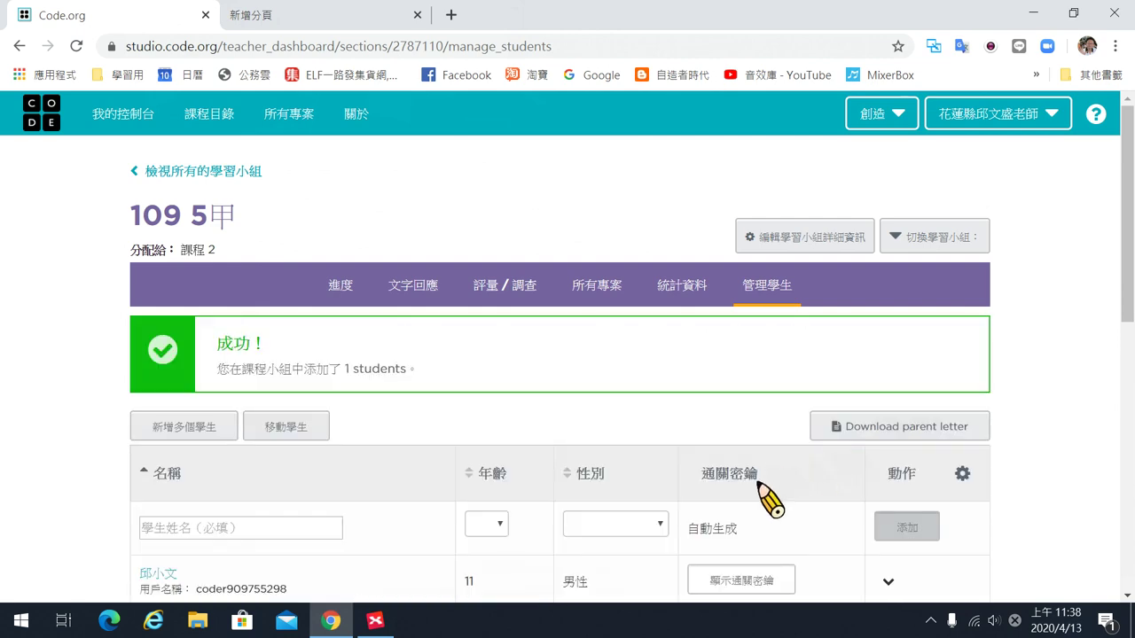
pyautogui.scroll(-3, 751, 474)
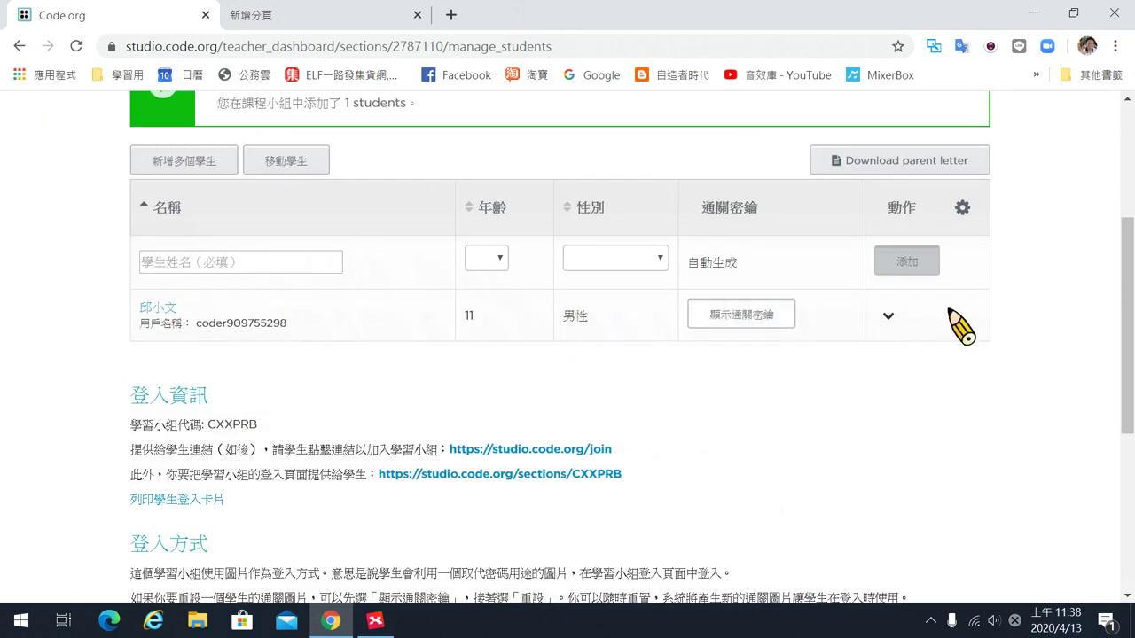
# Add a student named AAAAA to the 109 5甲 roster.
pyautogui.click(272, 263)
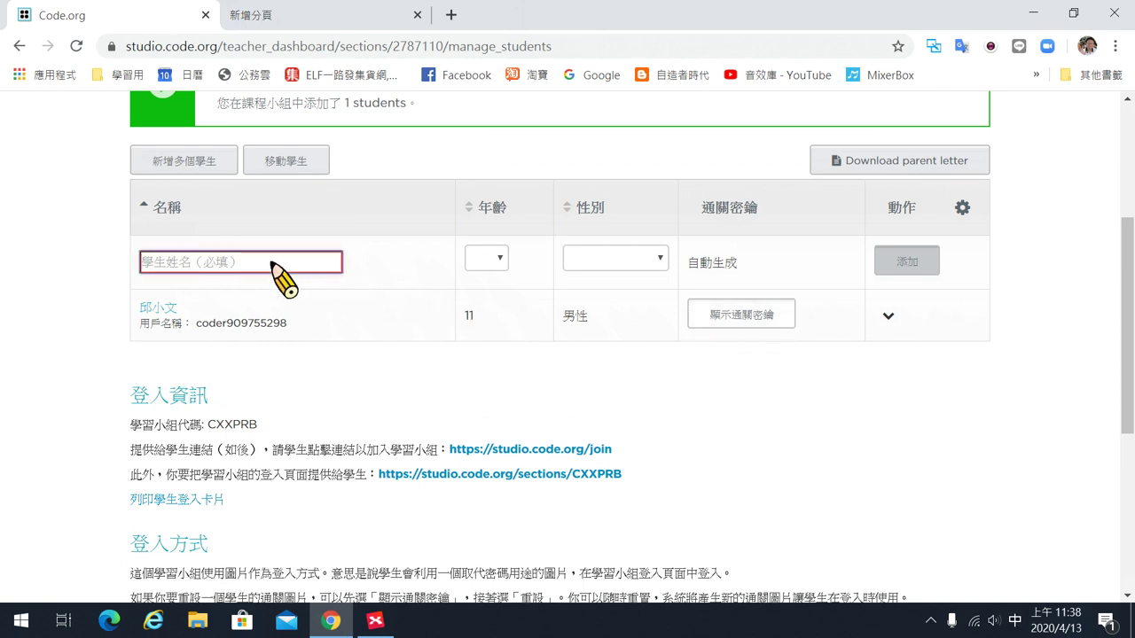
pyautogui.write('ㄇ')
pyautogui.press('BackSpace')
pyautogui.write('AAAAA')
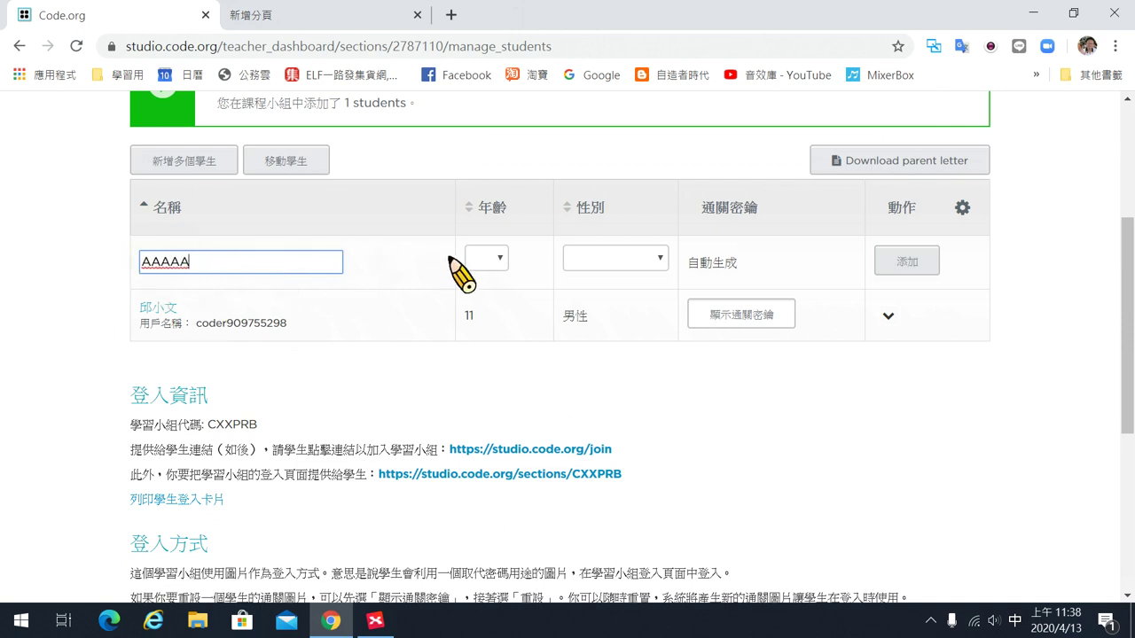
pyautogui.click(926, 263)
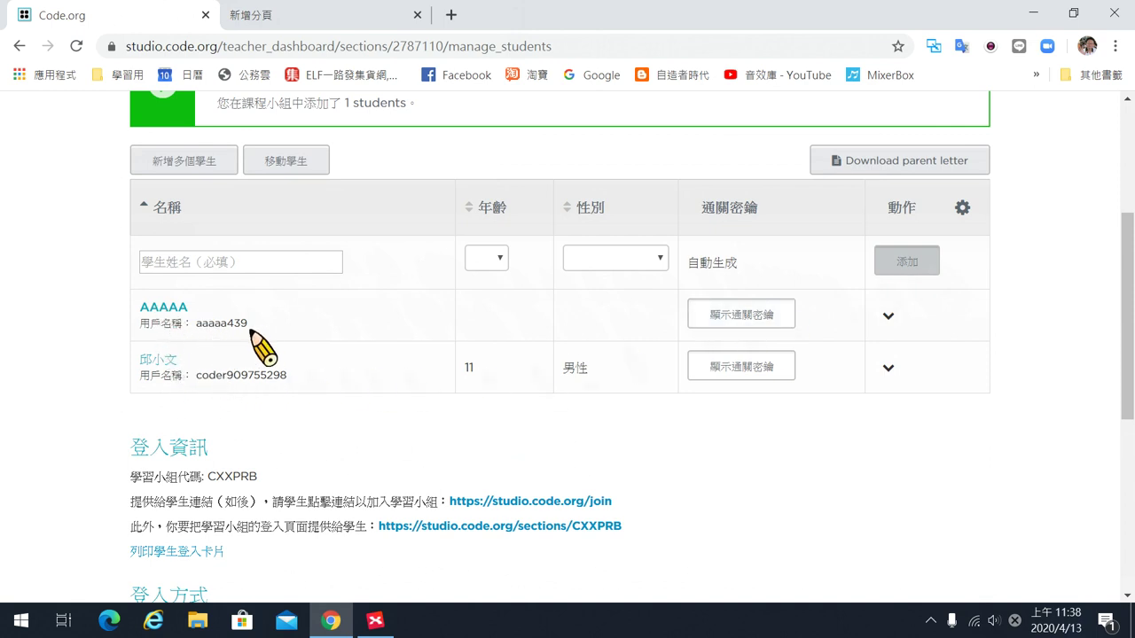
pyautogui.scroll(1, 299, 349)
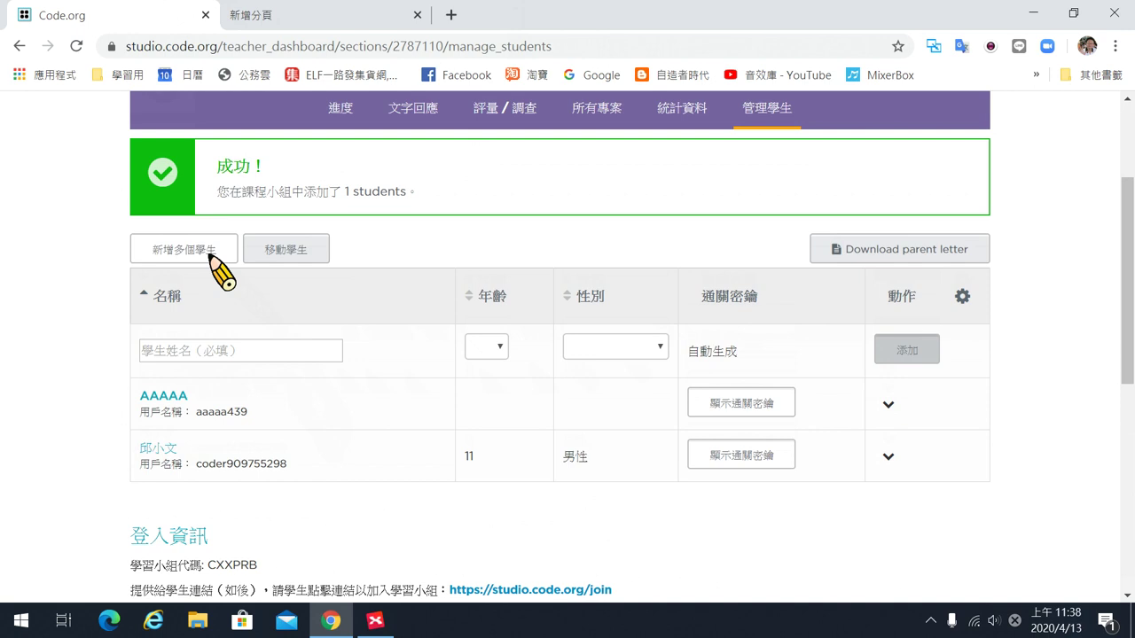
# Batch-add students AAA, BBB, CCC and DDDD and save them with 儲存全部.
pyautogui.click(211, 255)
pyautogui.click(326, 235)
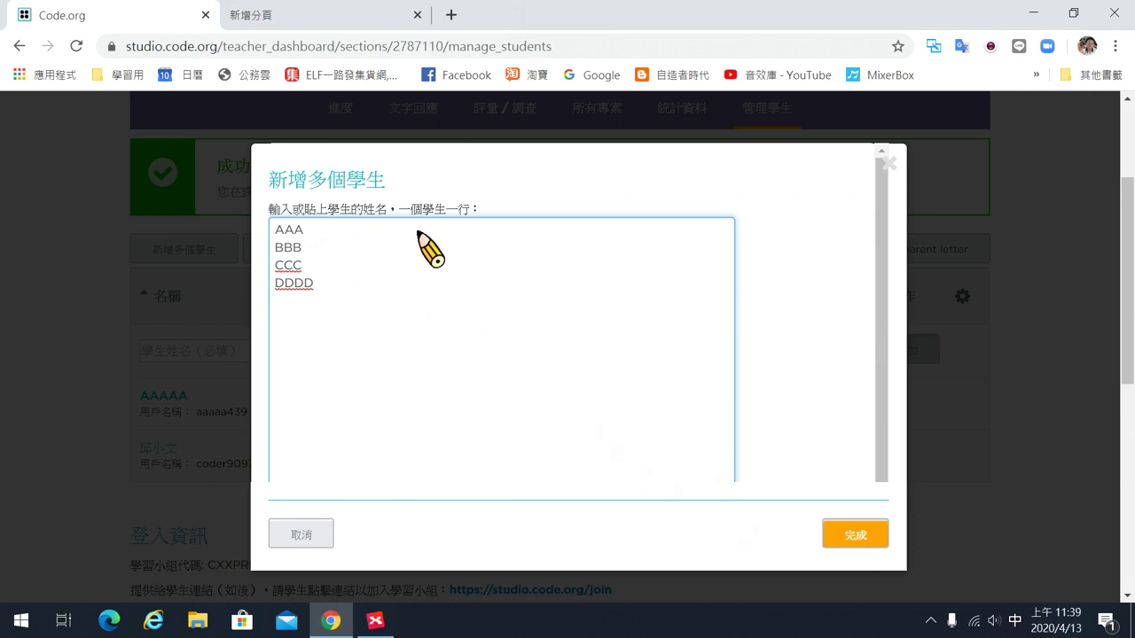
pyautogui.moveTo(399, 209); pyautogui.dragTo(472, 210)
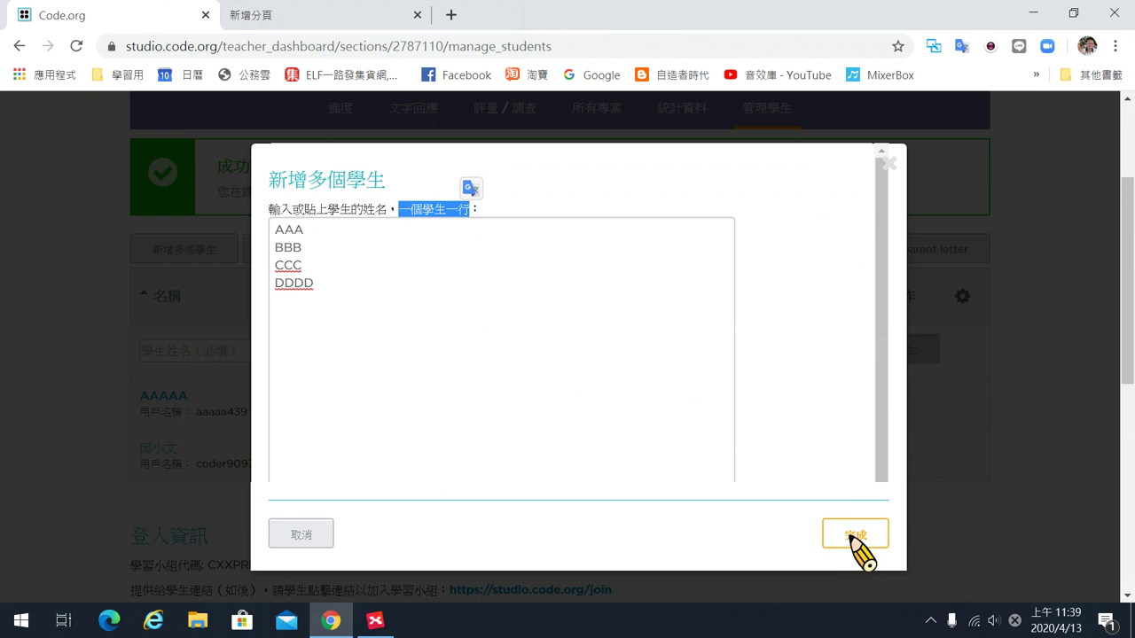
pyautogui.click(851, 537)
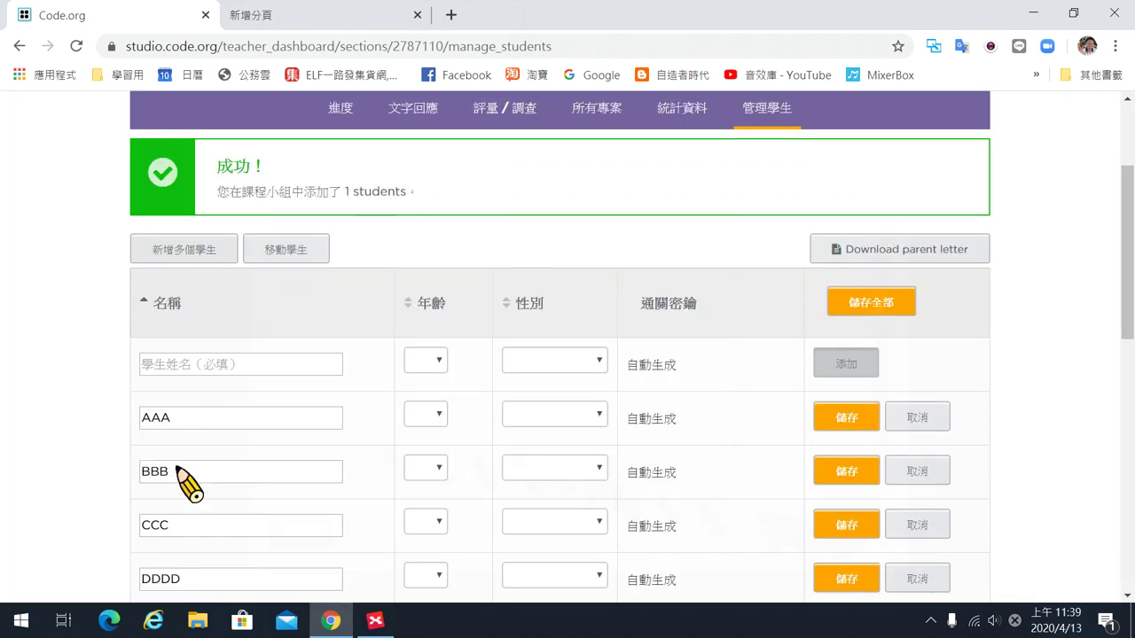
pyautogui.scroll(-2, 182, 477)
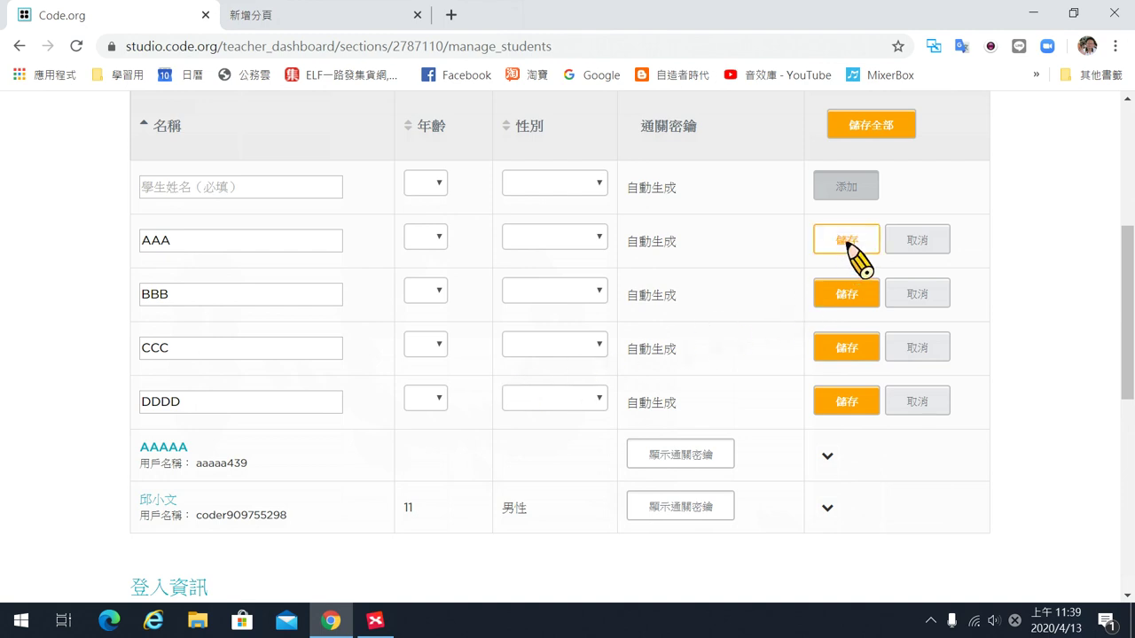
pyautogui.click(887, 127)
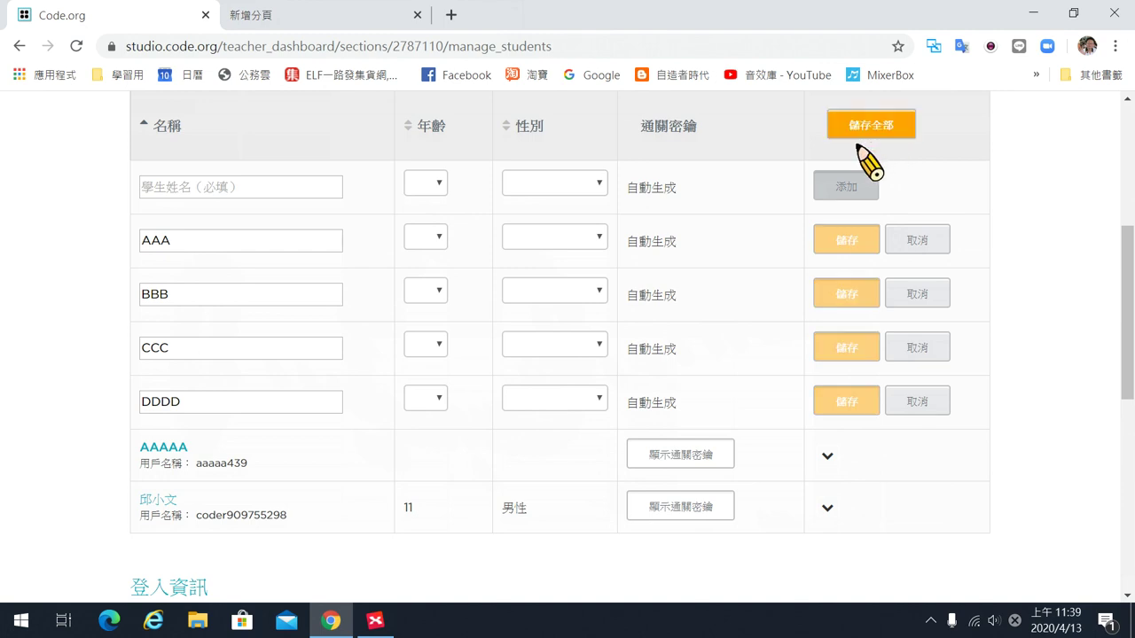